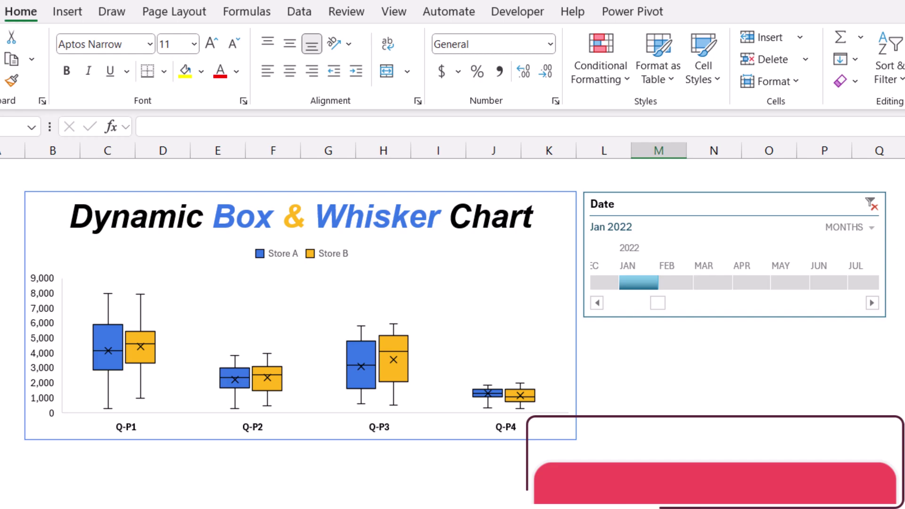
# Filter the chart month by month: February, March, April 2022, then January–February 2022
pyautogui.click(604, 508)
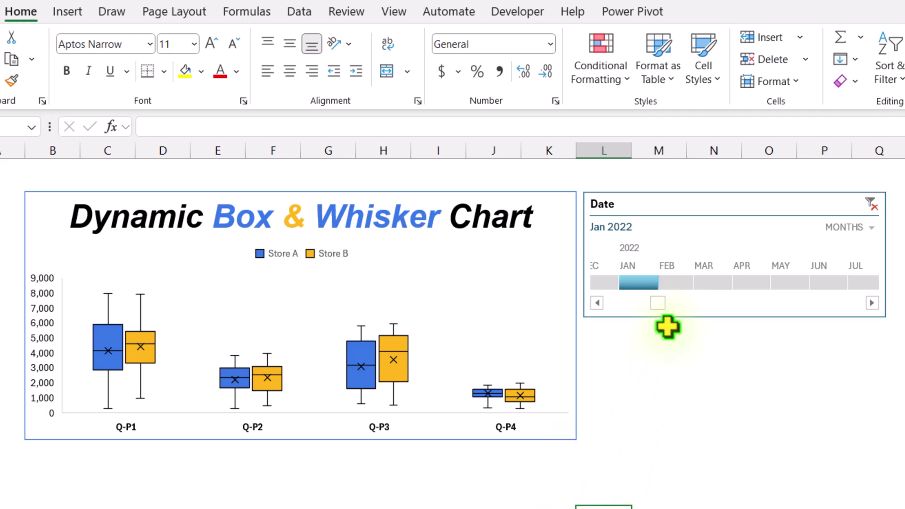
pyautogui.click(680, 284)
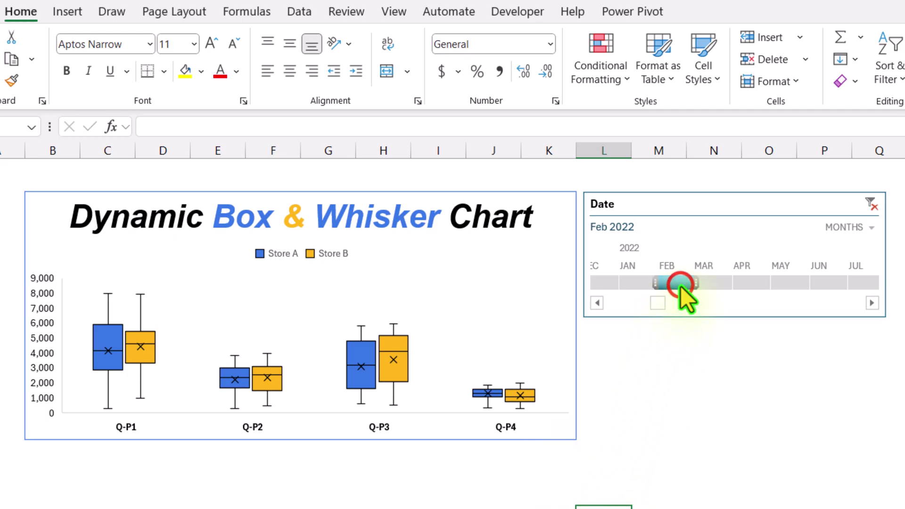
pyautogui.click(705, 283)
pyautogui.click(753, 282)
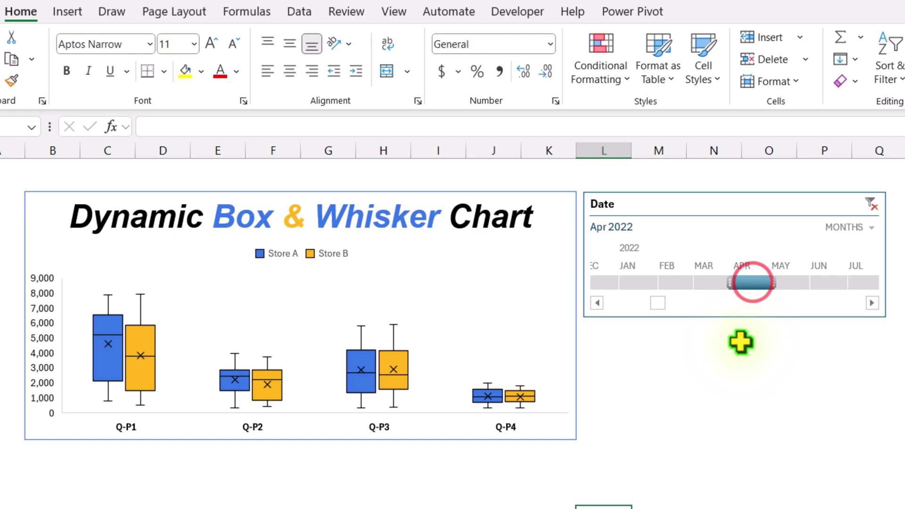
pyautogui.click(639, 281)
pyautogui.moveTo(658, 282); pyautogui.dragTo(685, 284)
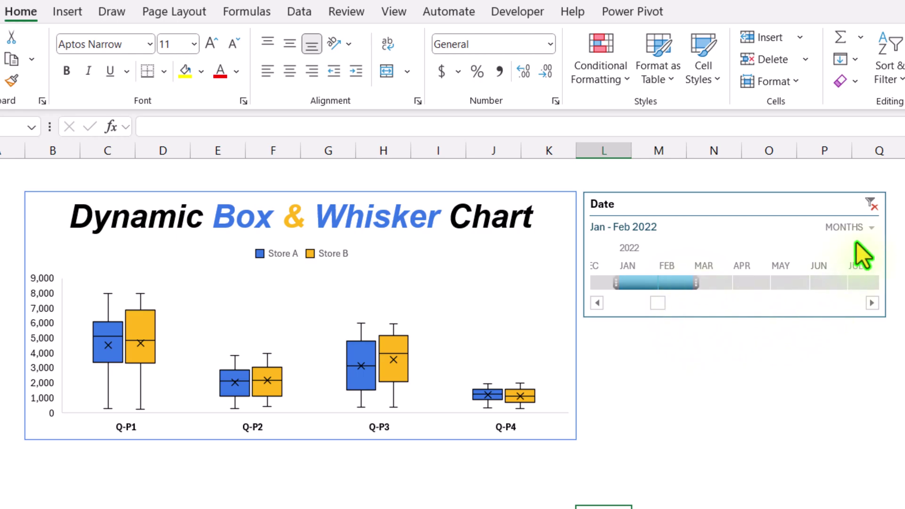
# Switch the Date timeline to quarters and filter Q4 2021, then Q2 2022
pyautogui.click(870, 228)
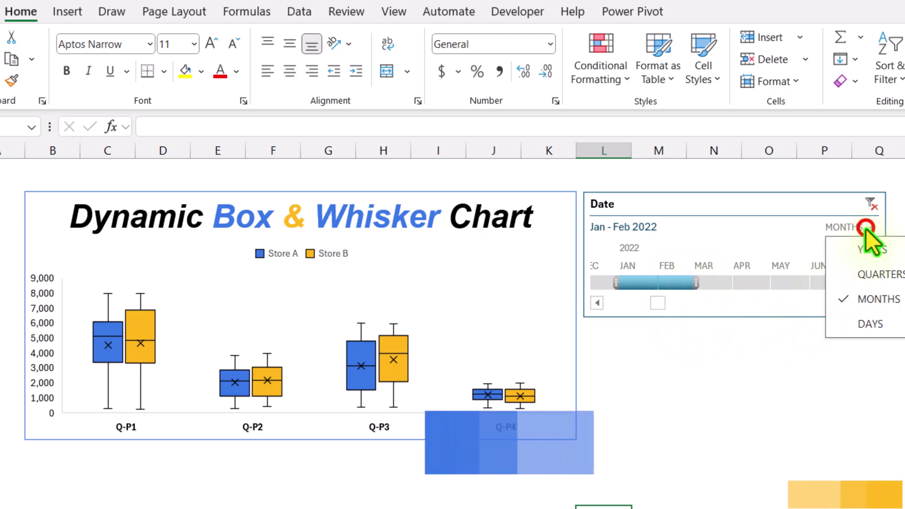
pyautogui.click(865, 272)
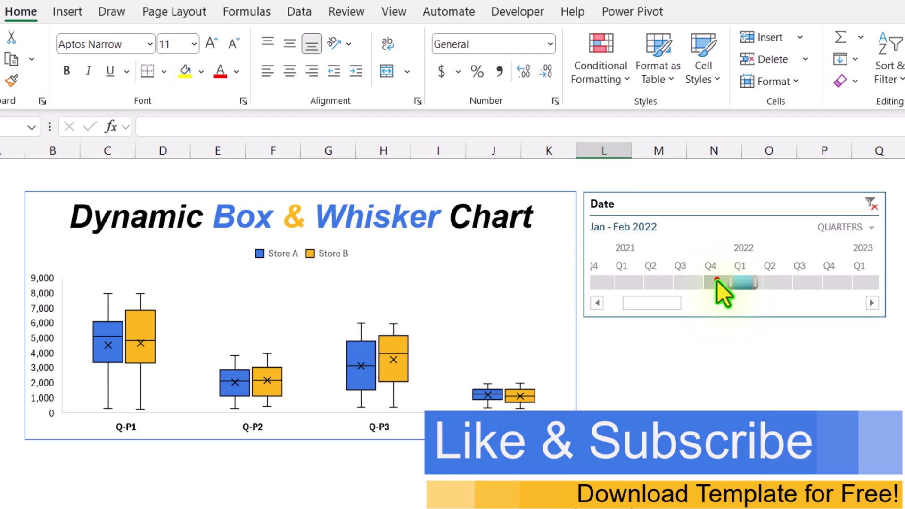
pyautogui.click(717, 281)
pyautogui.moveTo(717, 281); pyautogui.dragTo(781, 281)
# Switch the timeline to years, filter to 2022, and go to the Data sheet
pyautogui.click(853, 223)
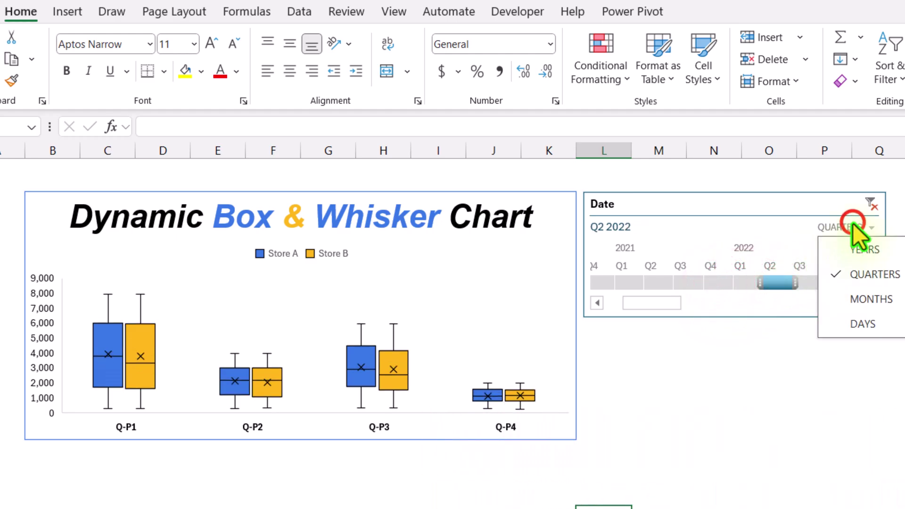
pyautogui.click(854, 245)
pyautogui.click(723, 281)
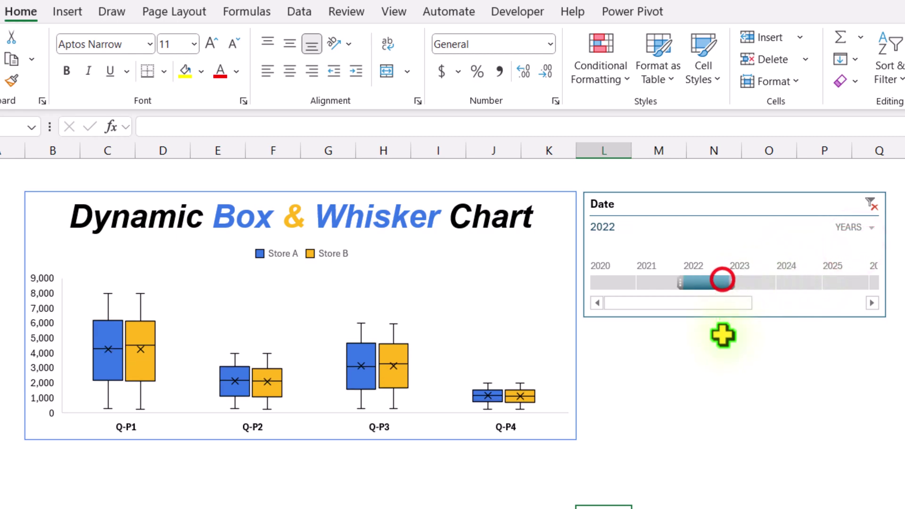
pyautogui.click(729, 411)
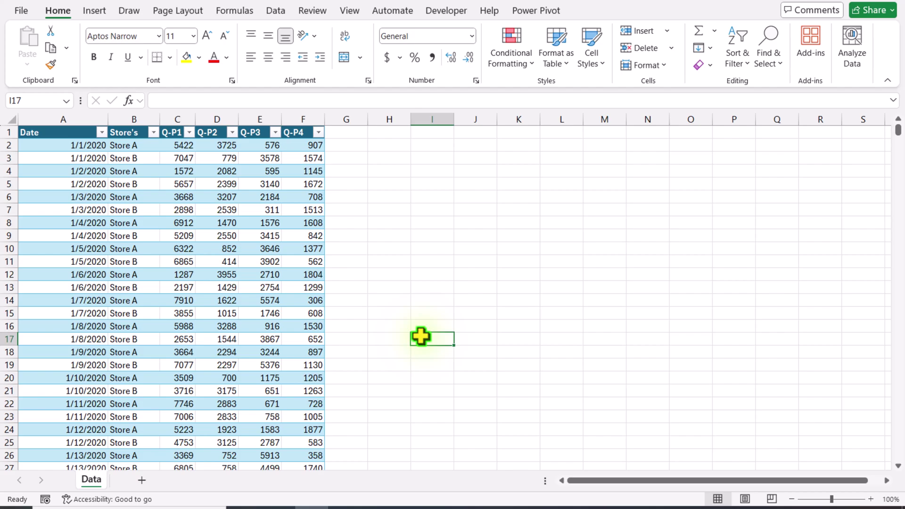
# Start a PivotTable from the store sales table using Insert > PivotTable > From Table/Range
pyautogui.click(185, 187)
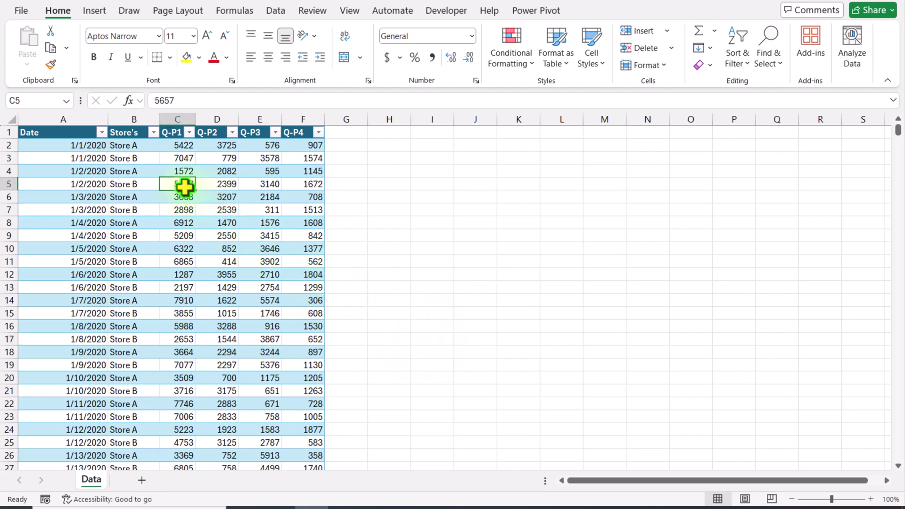
pyautogui.click(97, 9)
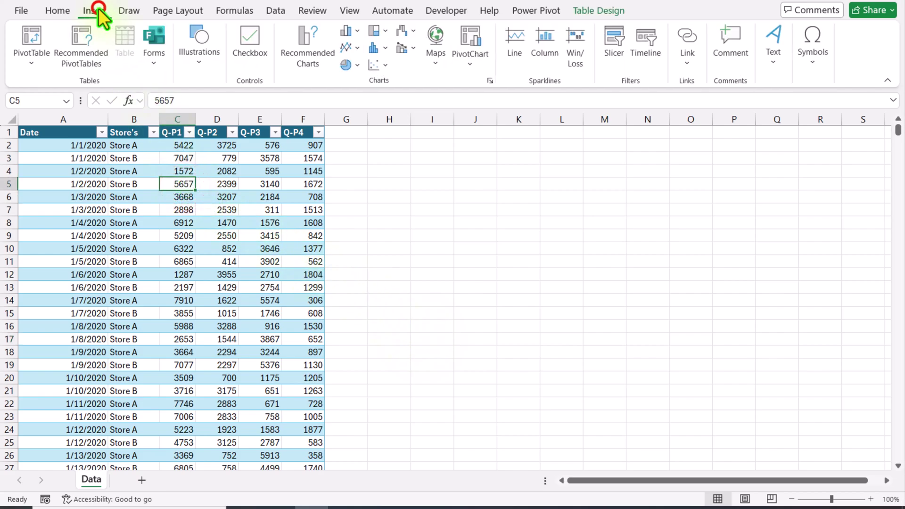
pyautogui.click(33, 68)
pyautogui.click(41, 87)
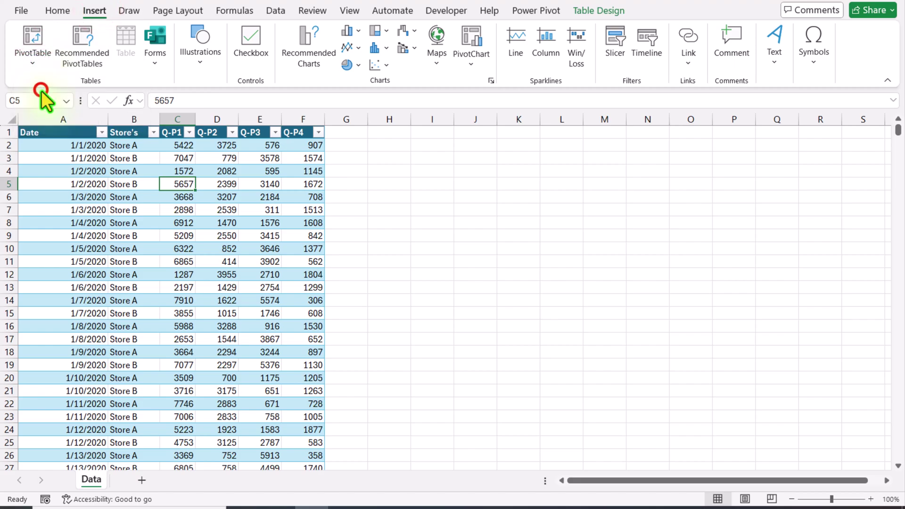
# Place the PivotTable on a new sheet, add Date to Rows, and remove the Years, Quarters and Months groupings
pyautogui.click(480, 358)
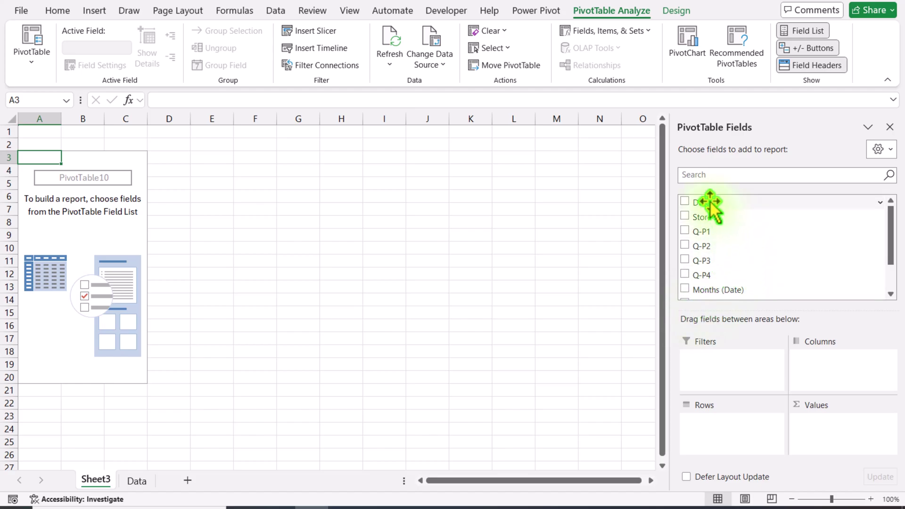
pyautogui.moveTo(708, 201); pyautogui.dragTo(772, 451)
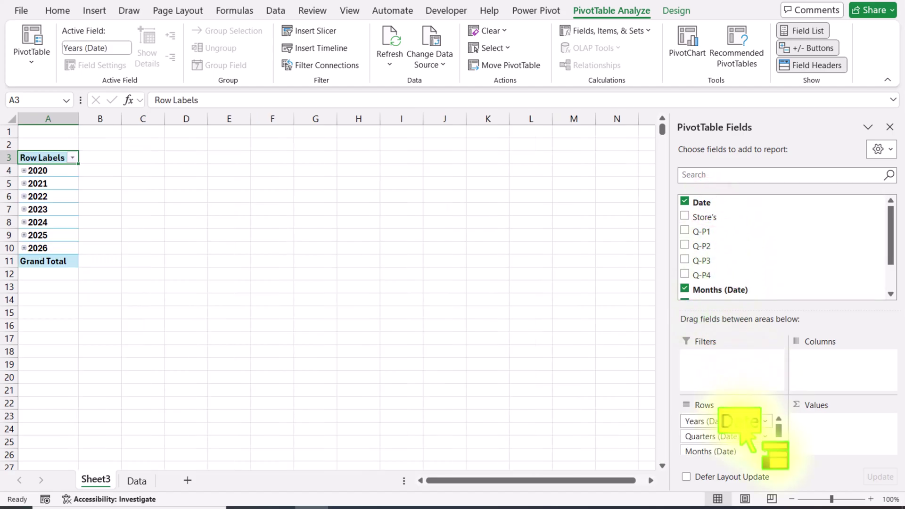
pyautogui.click(726, 422)
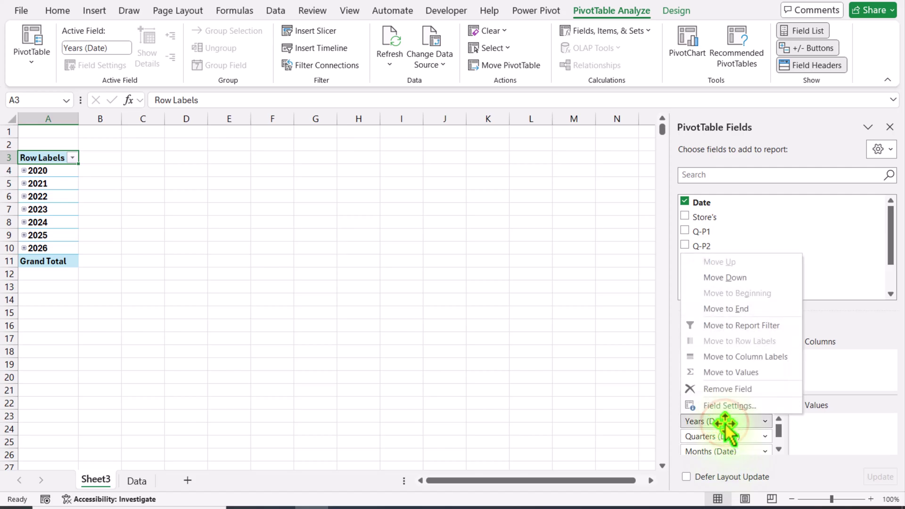
pyautogui.click(728, 389)
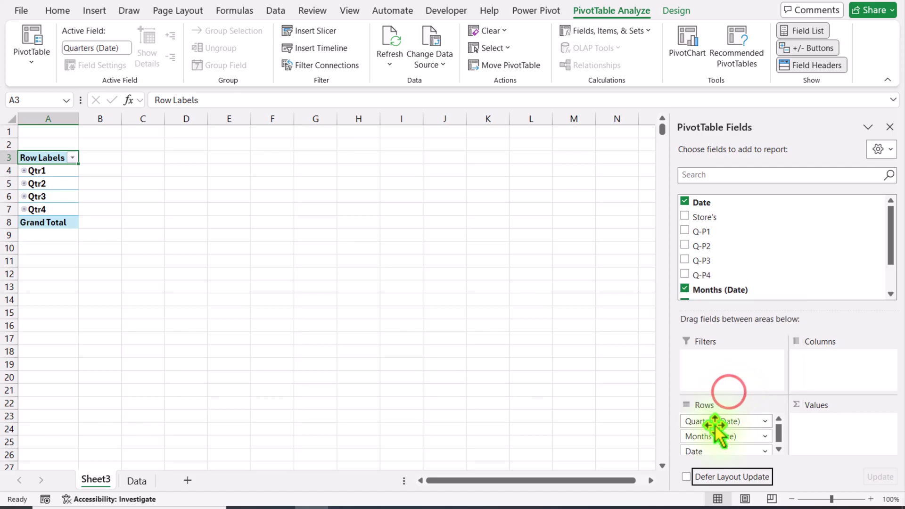
pyautogui.click(715, 424)
pyautogui.click(714, 391)
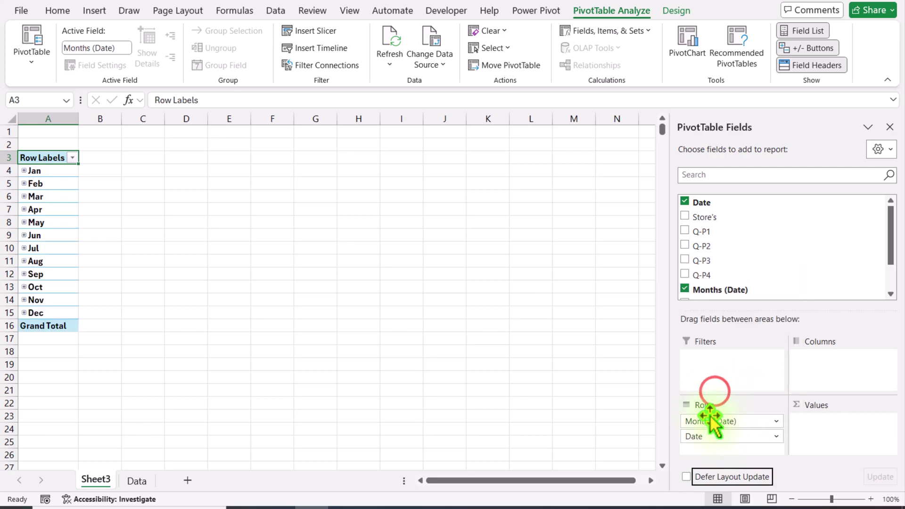
pyautogui.click(711, 422)
pyautogui.click(716, 390)
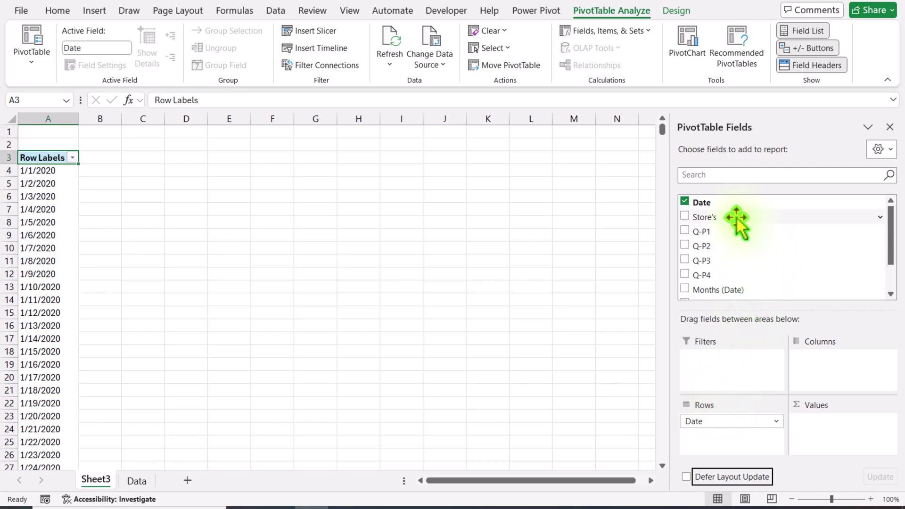
# Put Store's in Columns, Q-P1 to Q-P4 sums in Values, and move Σ Values to Rows
pyautogui.moveTo(737, 221); pyautogui.dragTo(843, 373)
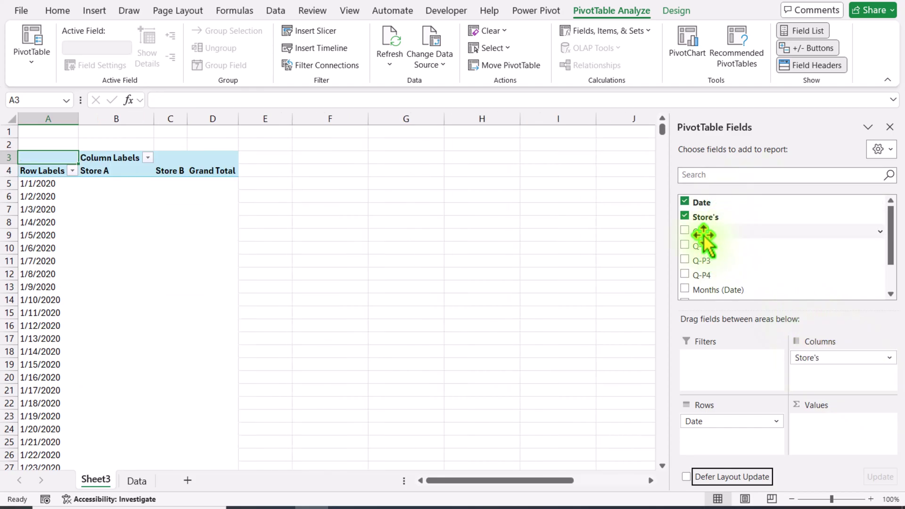
pyautogui.moveTo(704, 235); pyautogui.dragTo(829, 443)
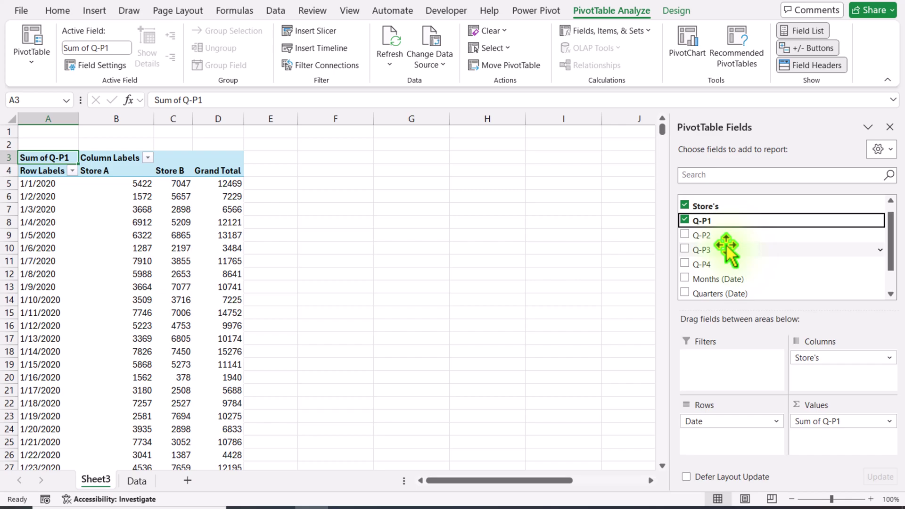
pyautogui.moveTo(707, 236); pyautogui.dragTo(820, 441)
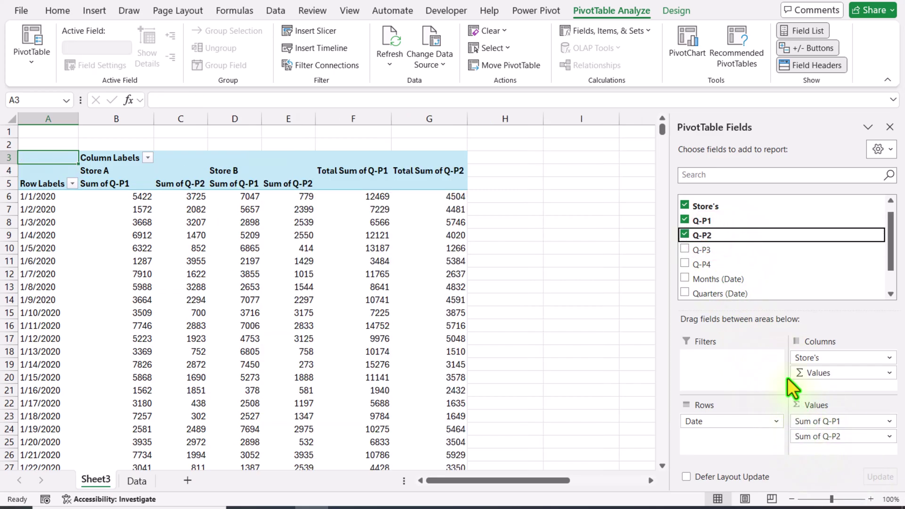
pyautogui.click(684, 249)
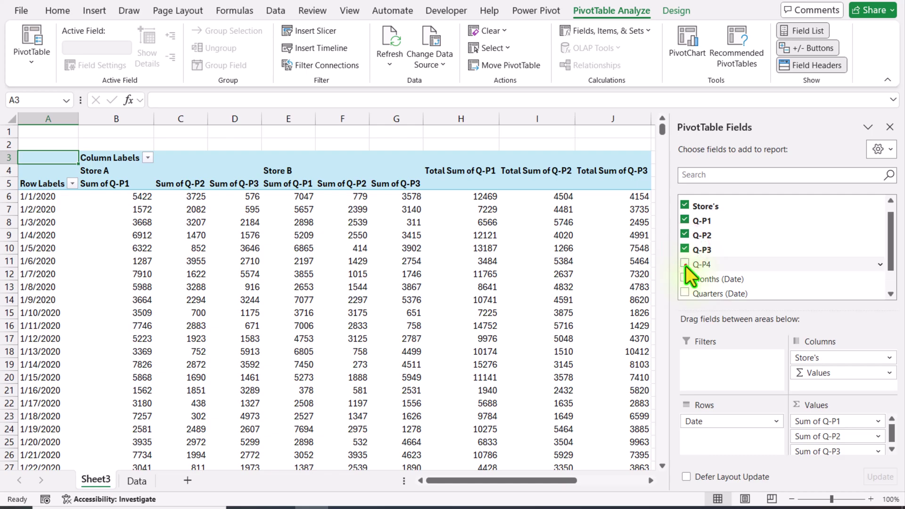
pyautogui.click(685, 264)
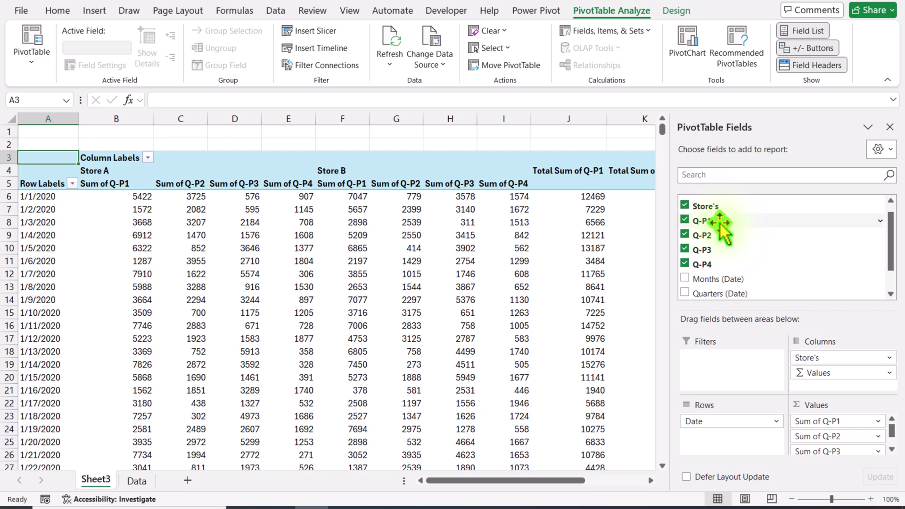
pyautogui.moveTo(720, 221); pyautogui.dragTo(721, 436)
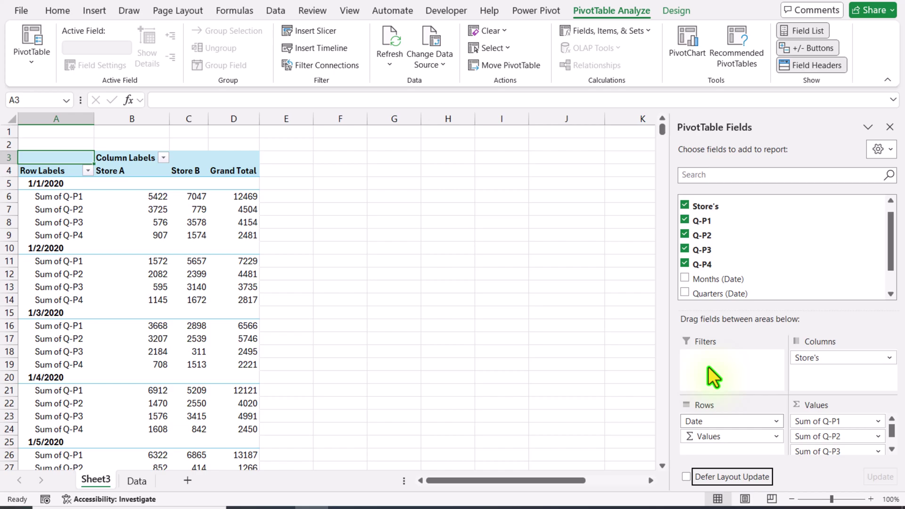
# Set the PivotTable to no subtotals, grand totals off for rows and columns, and tabular form
pyautogui.click(673, 12)
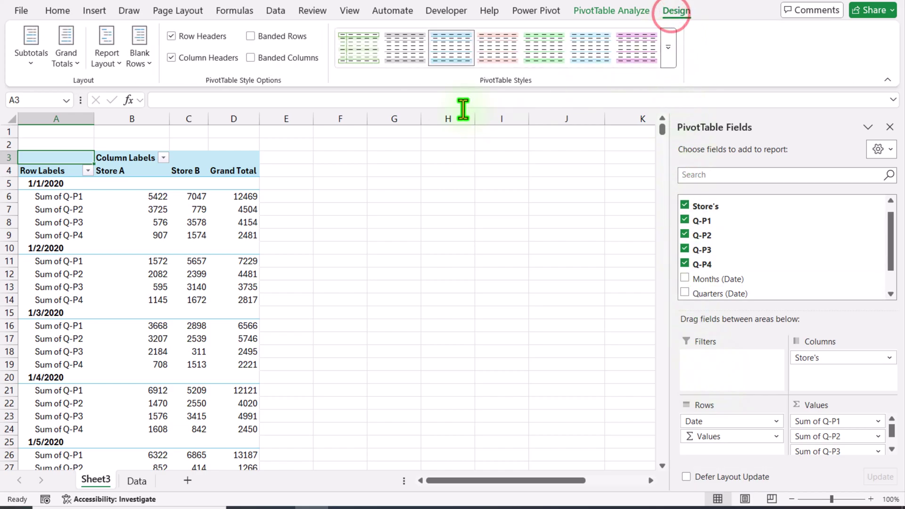
pyautogui.click(31, 60)
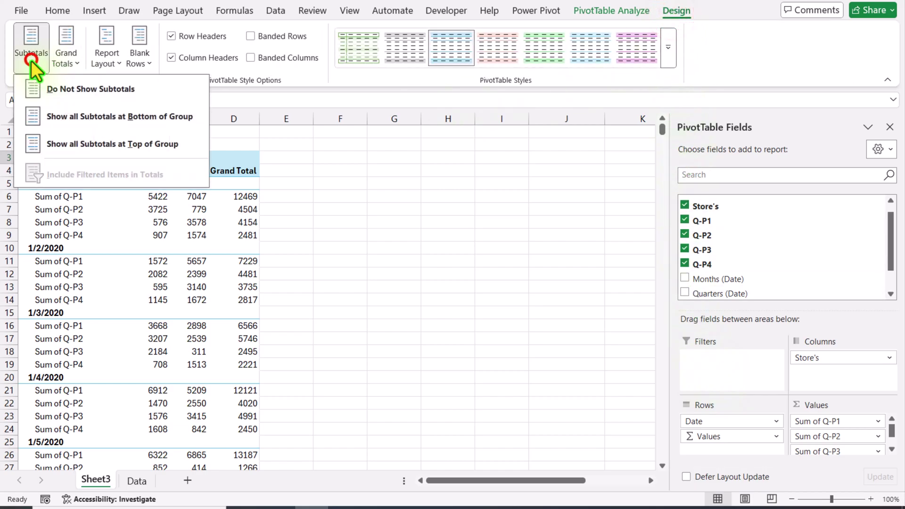
pyautogui.click(43, 84)
pyautogui.click(61, 64)
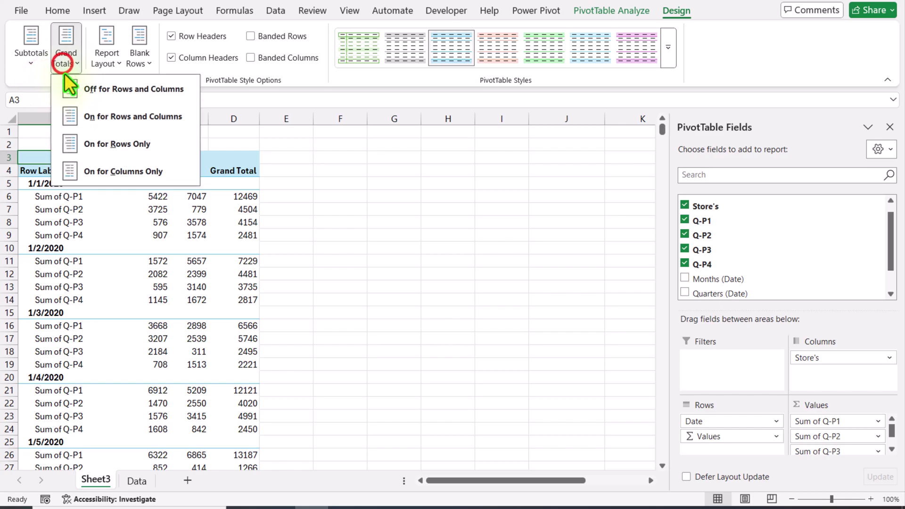
pyautogui.click(77, 89)
pyautogui.click(106, 57)
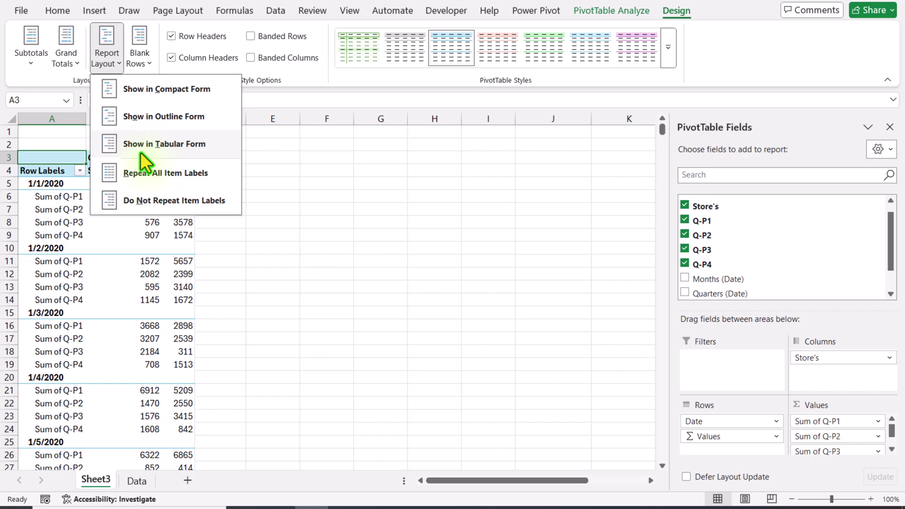
pyautogui.click(141, 152)
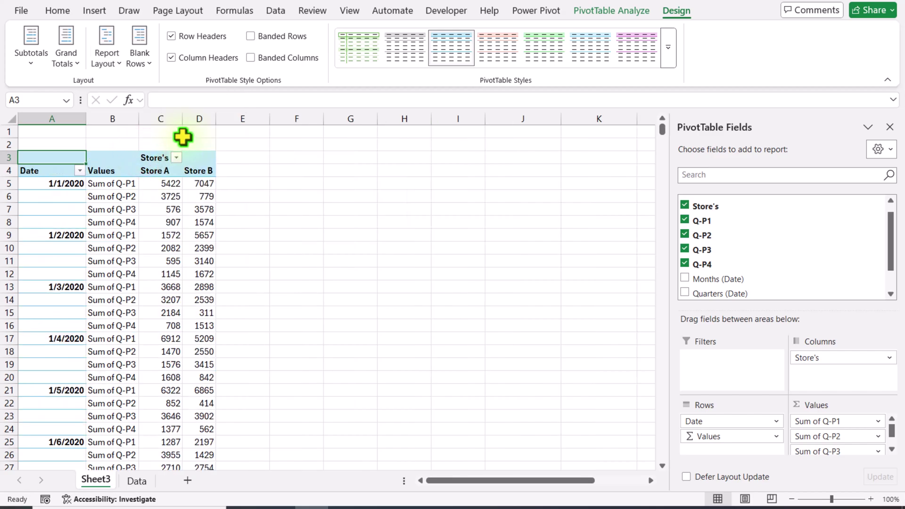
# Rename the Values header in B4 to 'Products'
pyautogui.click(128, 171)
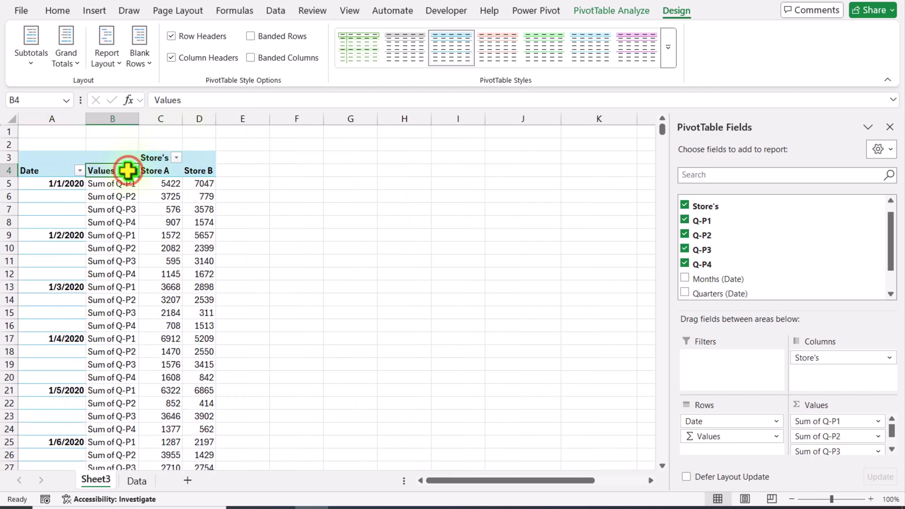
pyautogui.write('Pro')
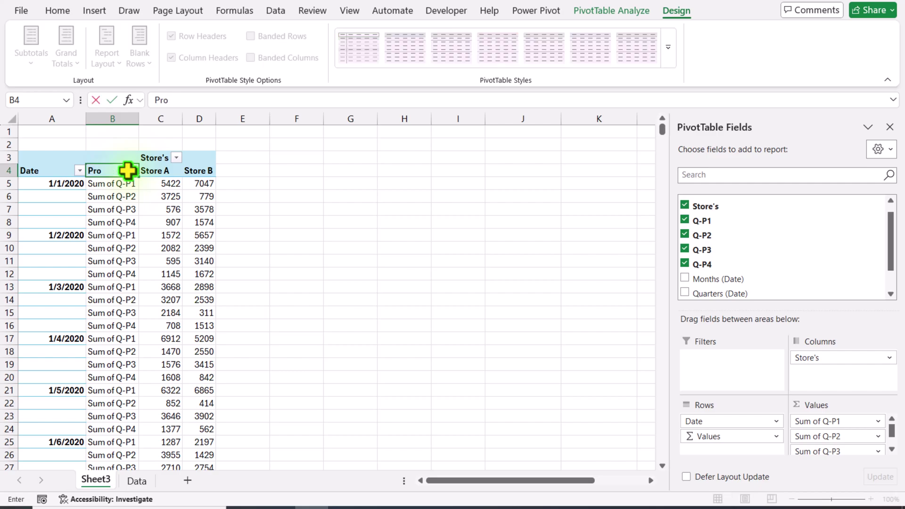
pyautogui.write('ducts')
pyautogui.press('Return')
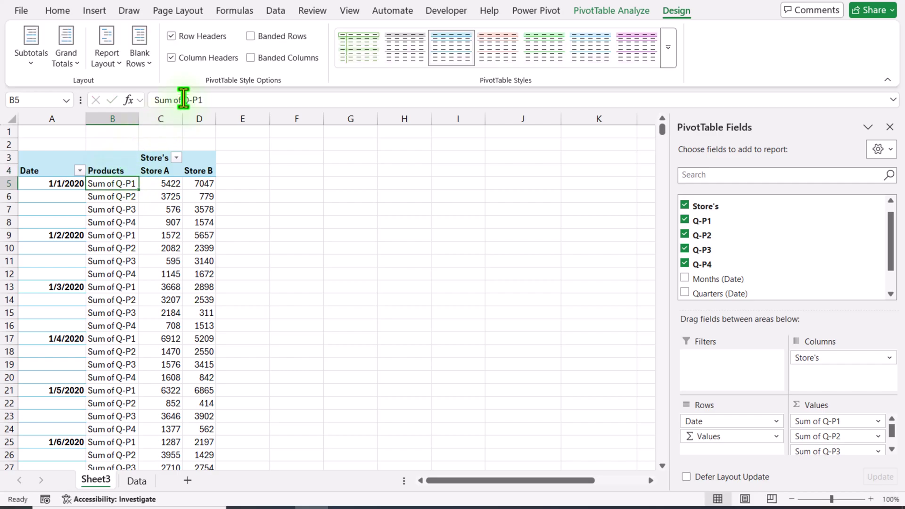
# Strip the 'Sum of ' prefix so the labels read Q-P1 and Q-P2
pyautogui.moveTo(184, 100); pyautogui.dragTo(134, 101)
pyautogui.press('Delete')
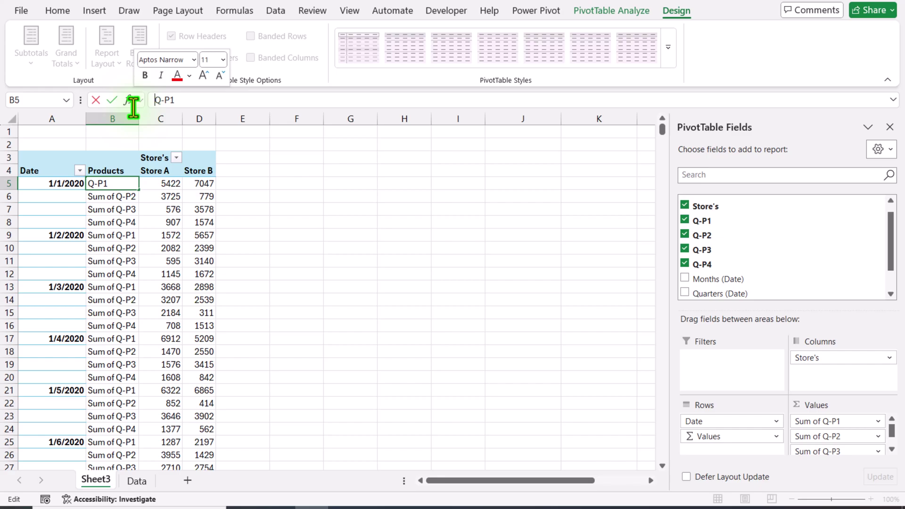
pyautogui.press('Return')
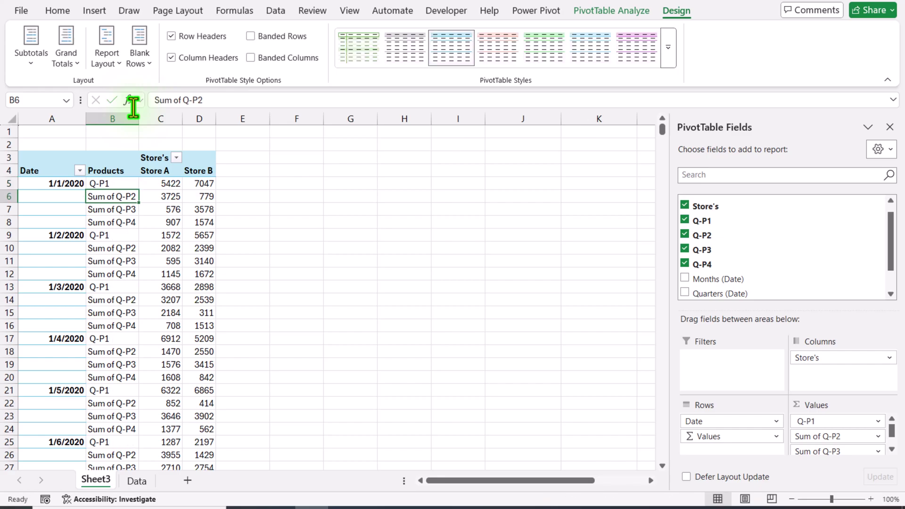
pyautogui.press('Delete')
pyautogui.moveTo(184, 99); pyautogui.dragTo(146, 101)
pyautogui.press('Return')
pyautogui.press('Delete')
# Finish relabelling Sum of Q-P3 and Sum of Q-P4 as Q-P3 and Q-P4
pyautogui.press('Return')
pyautogui.press('Delete')
pyautogui.press('Return')
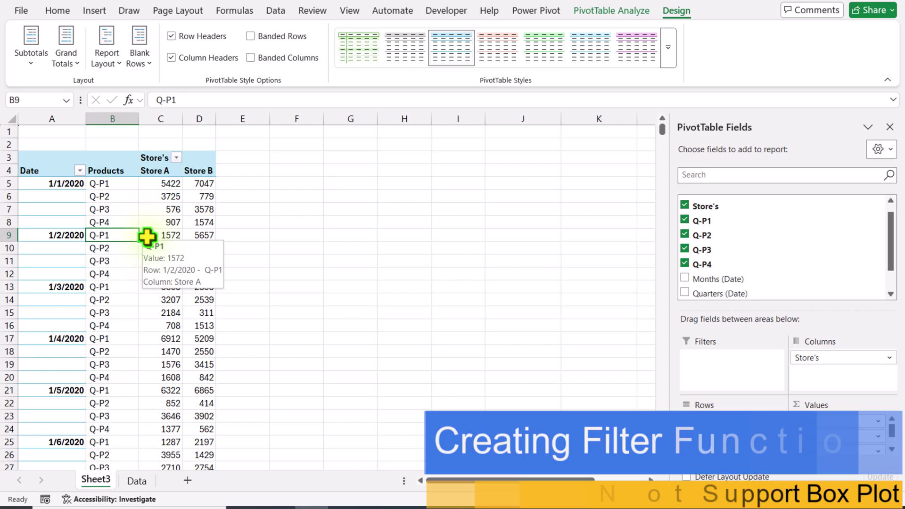
# Enter =FILTER(B4:D10000,B4:B10000<>"") in F4 to spill the Products, Store A and Store B list
pyautogui.click(300, 175)
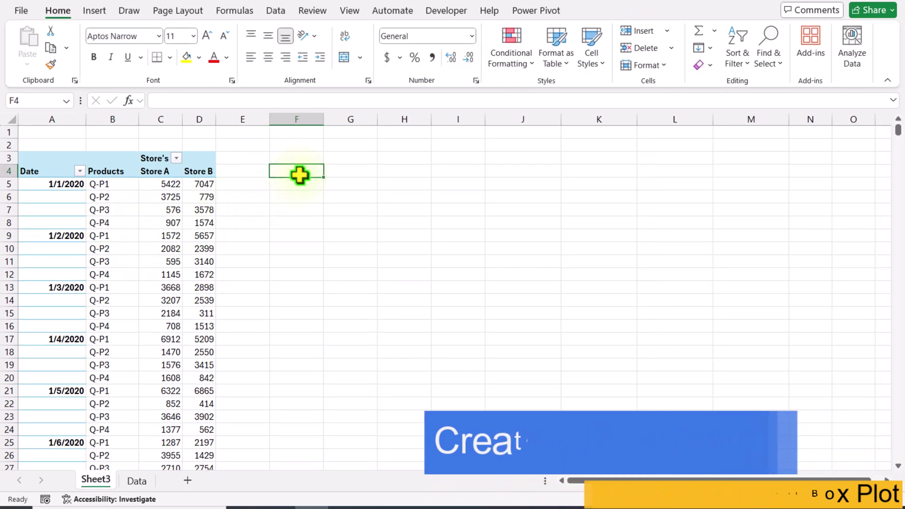
pyautogui.write('=filter')
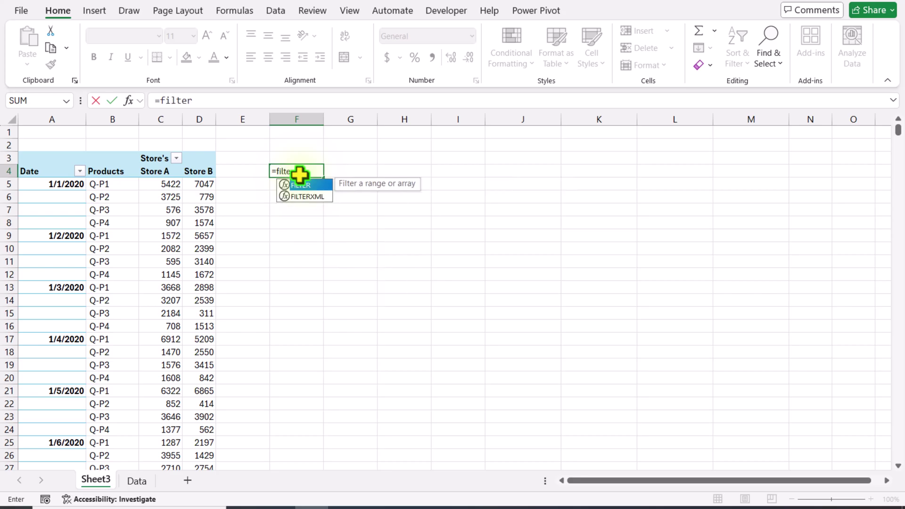
pyautogui.write('(')
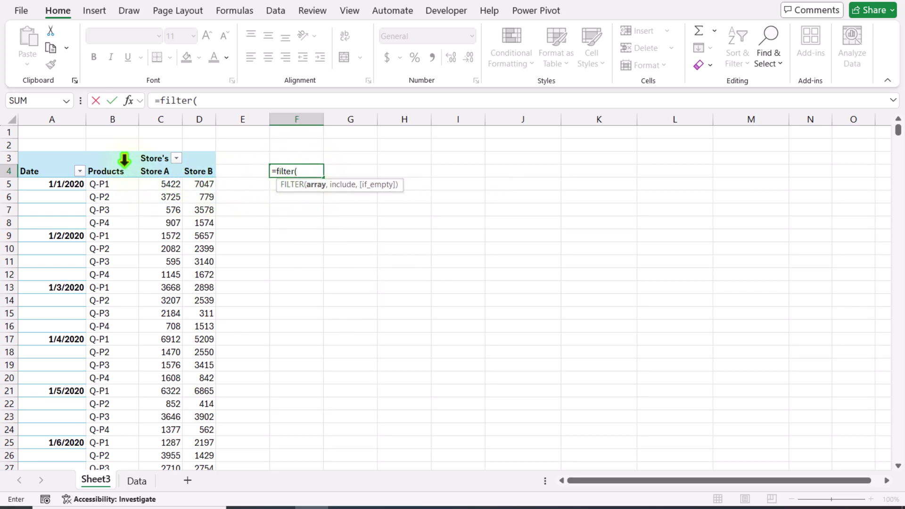
pyautogui.moveTo(109, 173); pyautogui.dragTo(200, 305)
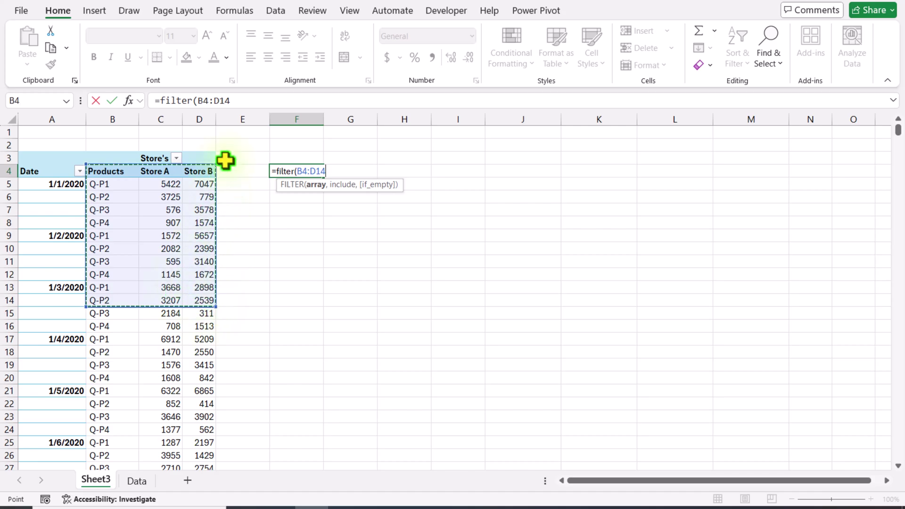
pyautogui.click(246, 104)
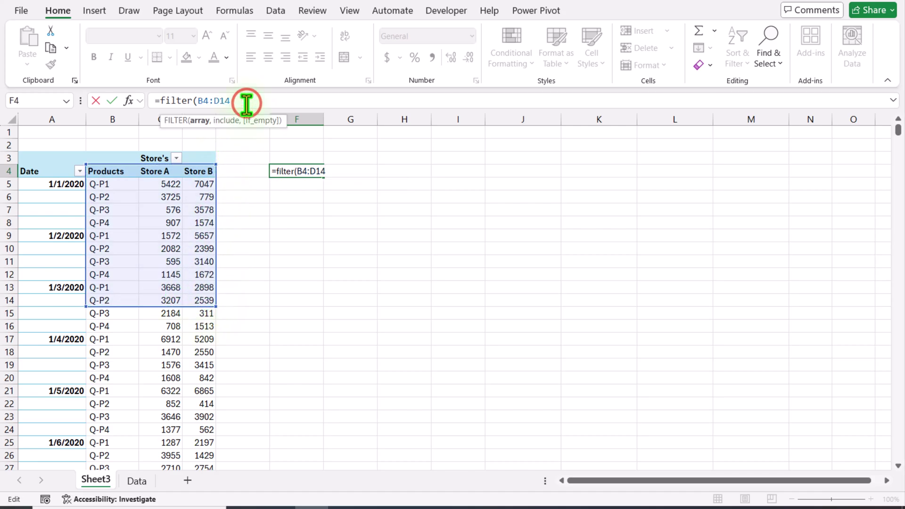
pyautogui.press('BackSpace')
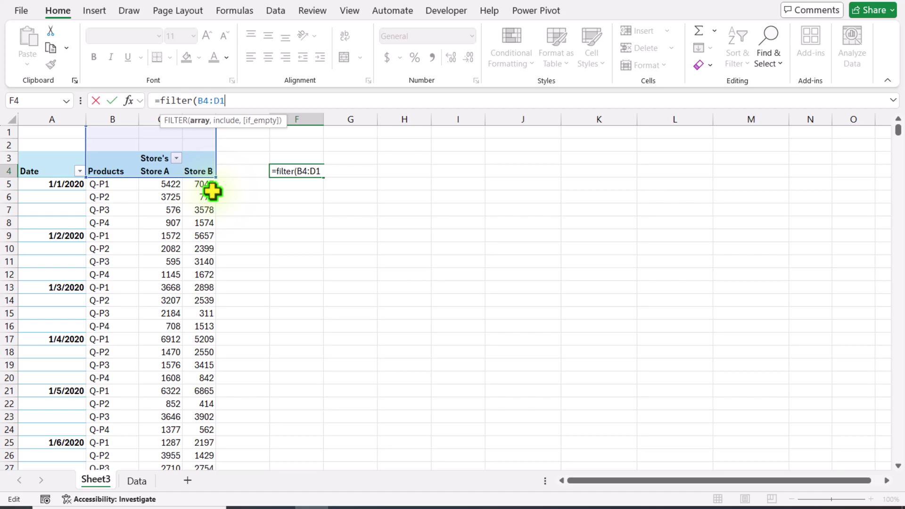
pyautogui.write('000')
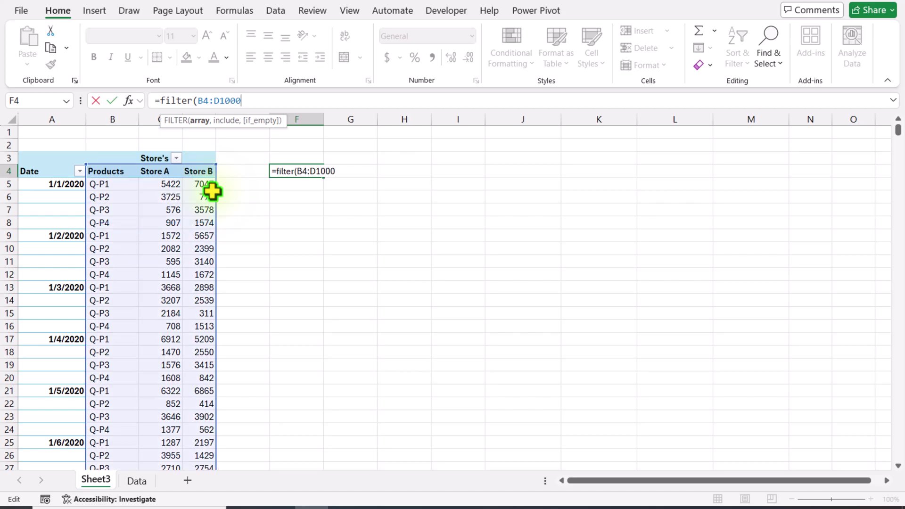
pyautogui.write('0')
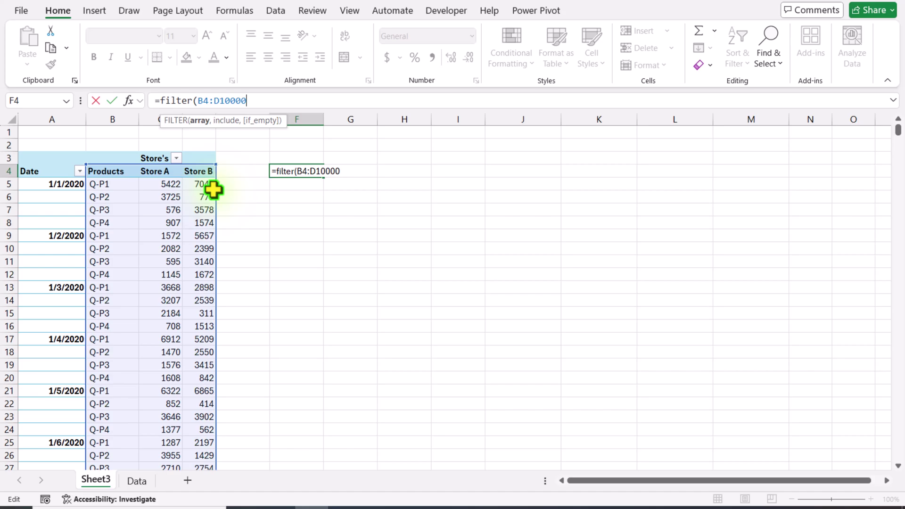
pyautogui.write(',')
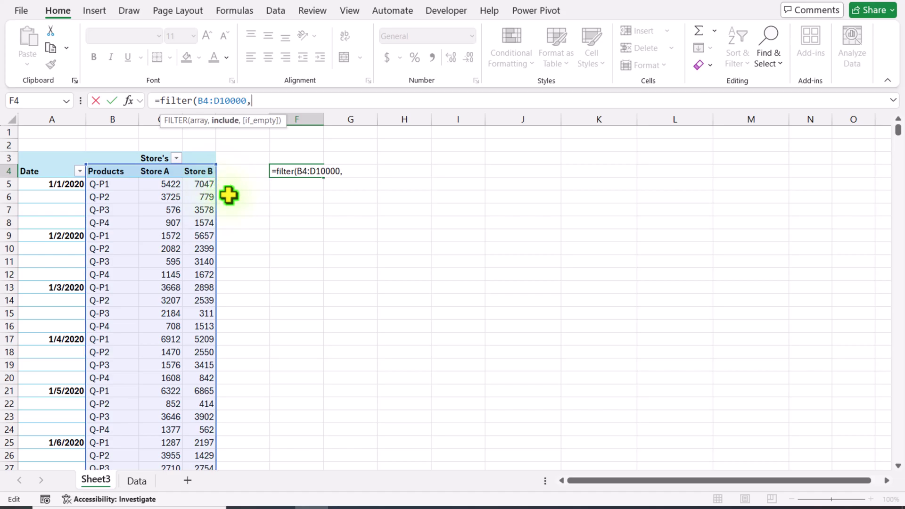
pyautogui.click(119, 172)
pyautogui.moveTo(118, 172); pyautogui.dragTo(117, 250)
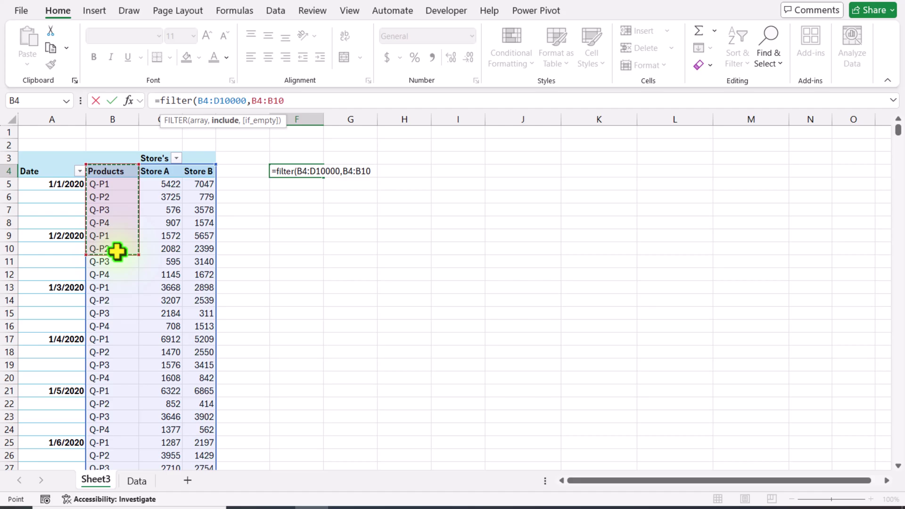
pyautogui.write('000<>')
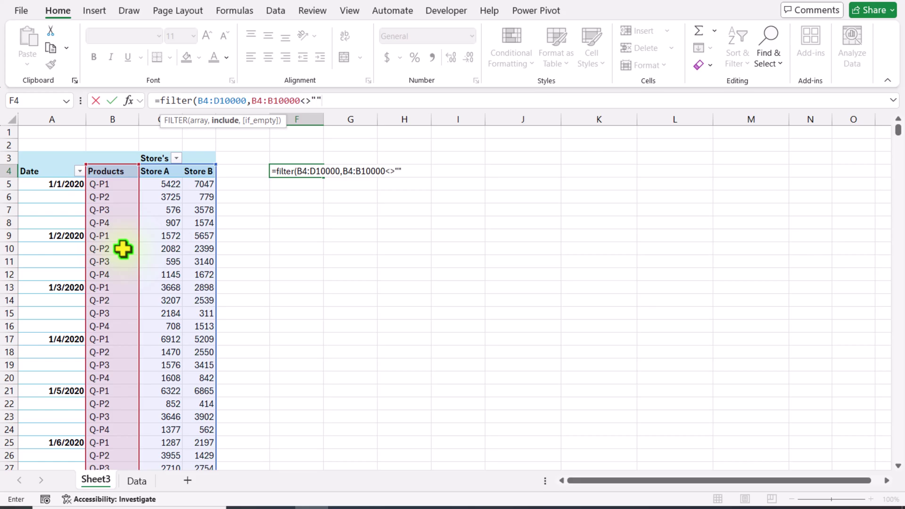
pyautogui.write(')')
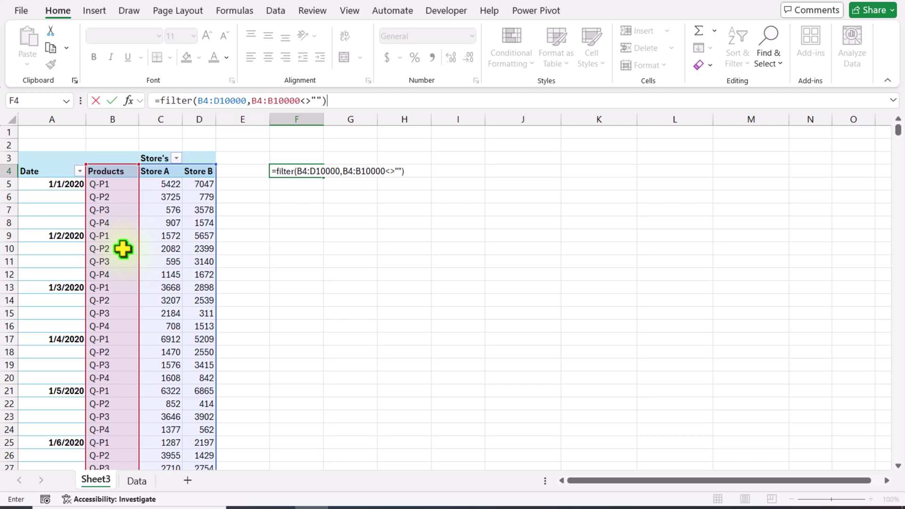
pyautogui.press('Return')
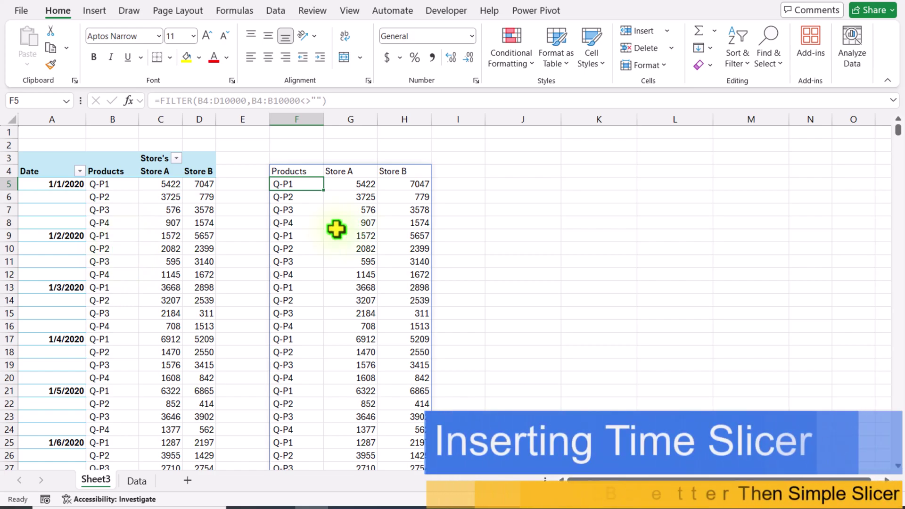
# Insert a Date timeline for the PivotTable and reposition it on the sheet
pyautogui.click(124, 198)
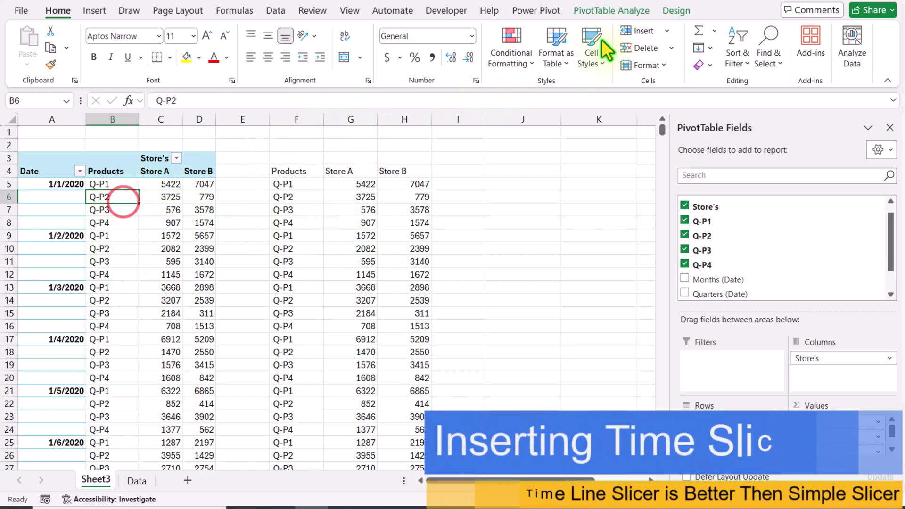
pyautogui.click(643, 12)
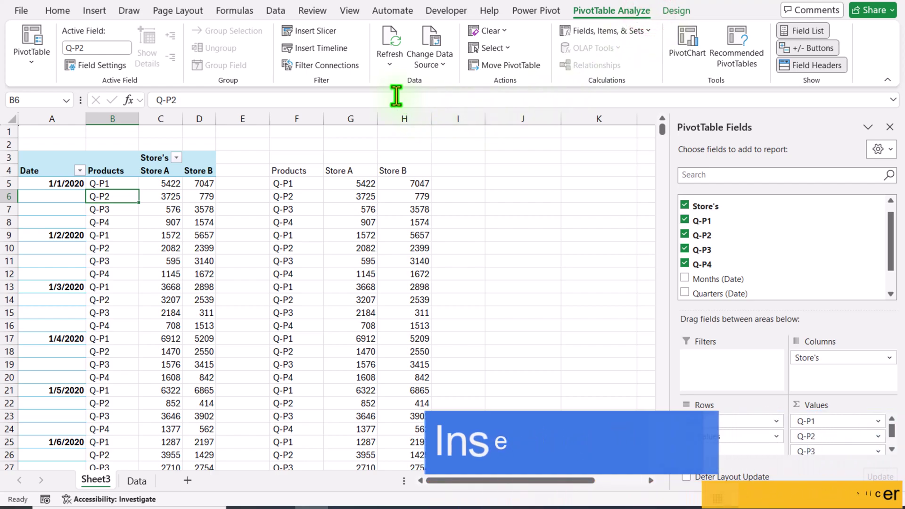
pyautogui.click(300, 49)
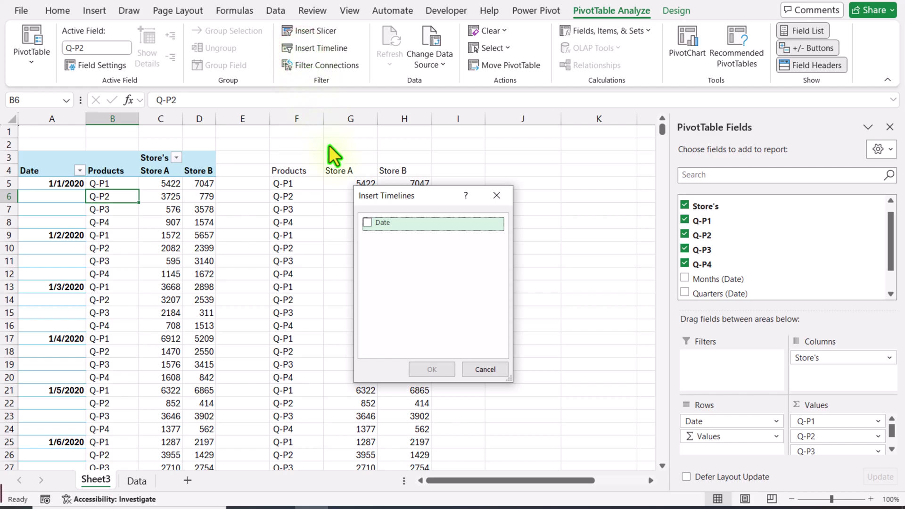
pyautogui.click(366, 220)
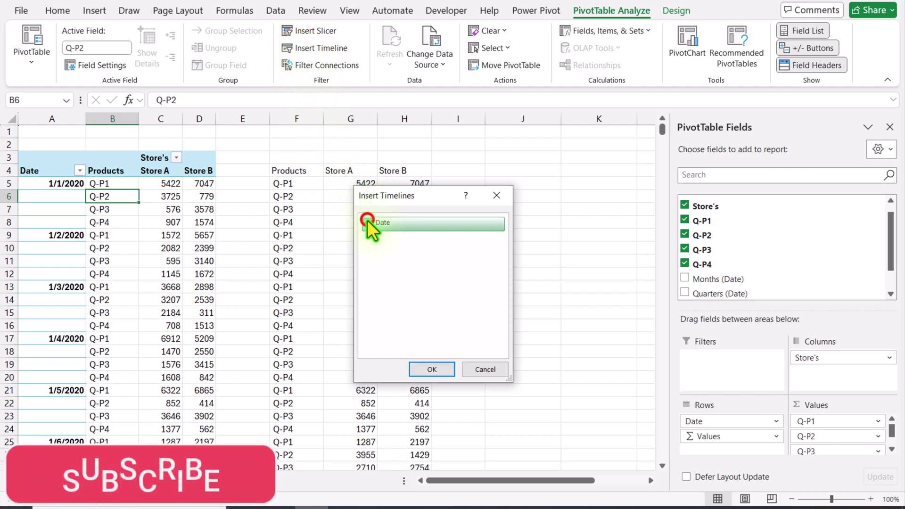
pyautogui.click(440, 369)
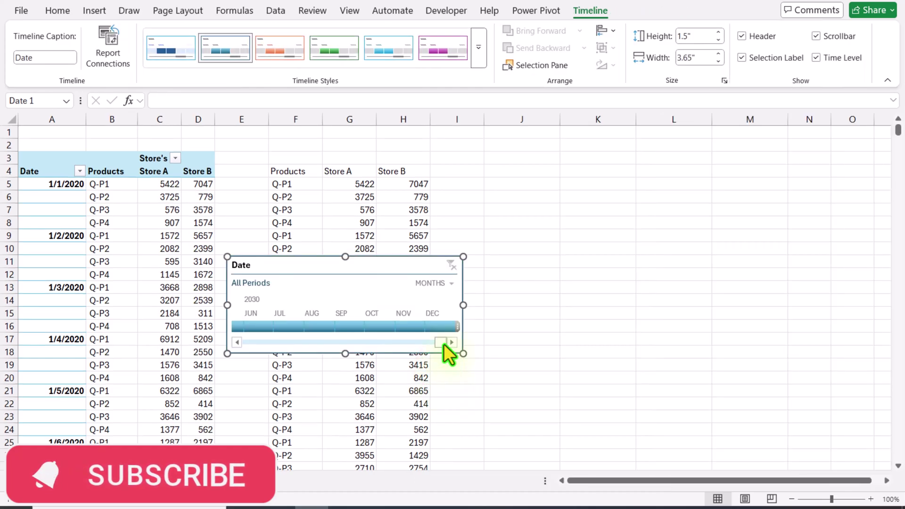
pyautogui.moveTo(440, 342); pyautogui.dragTo(282, 351)
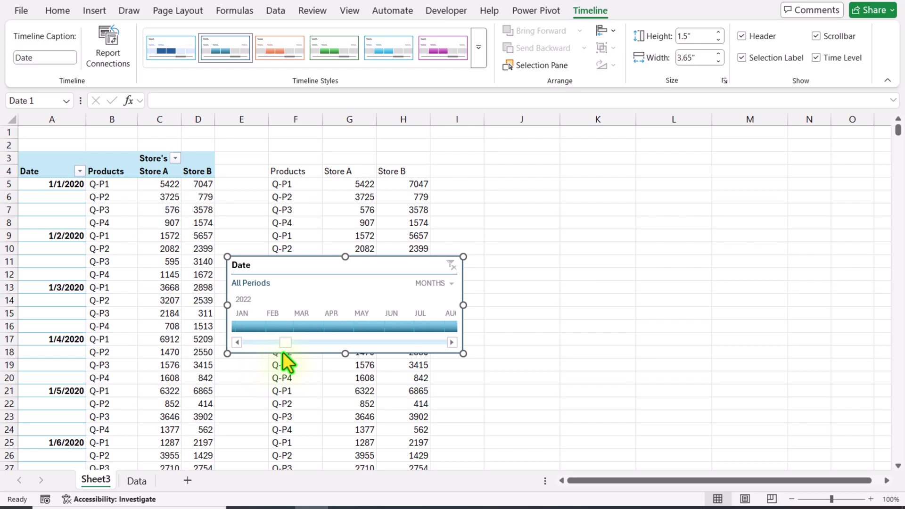
# Filter the timeline to January 2022, then to February 2022
pyautogui.click(258, 330)
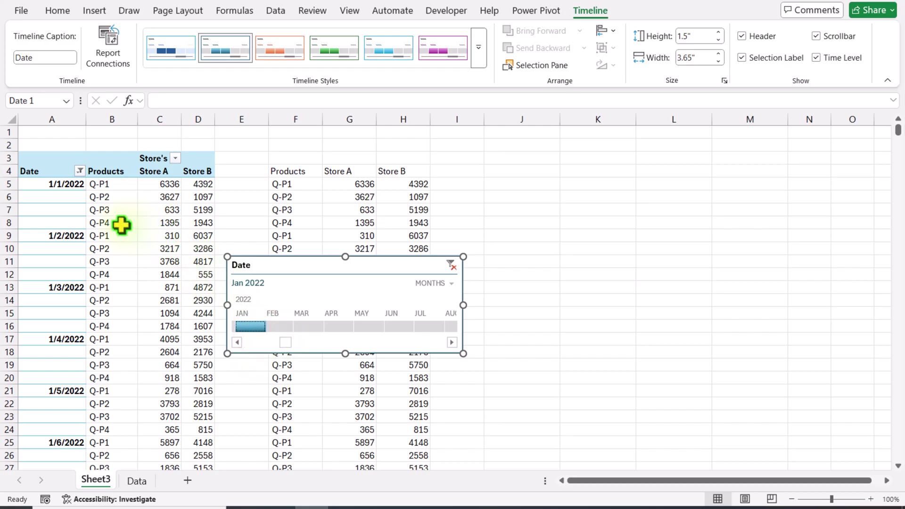
pyautogui.click(277, 328)
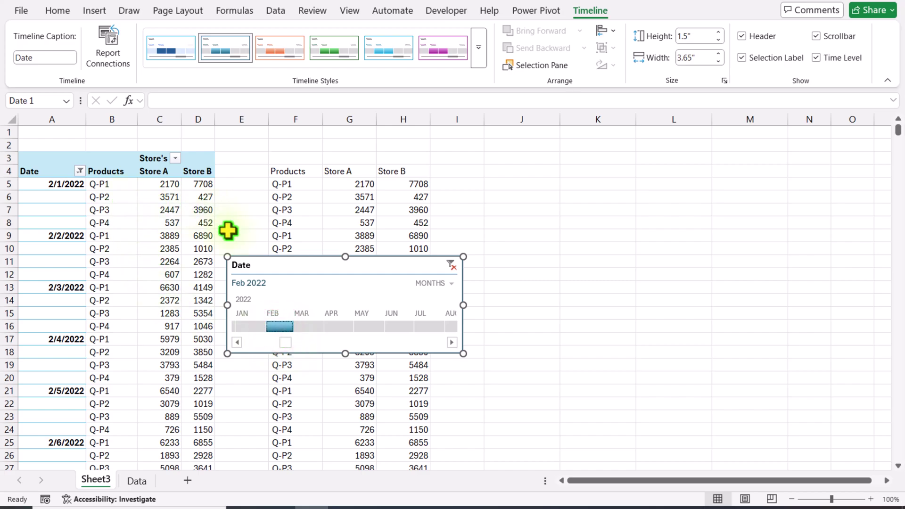
pyautogui.click(304, 365)
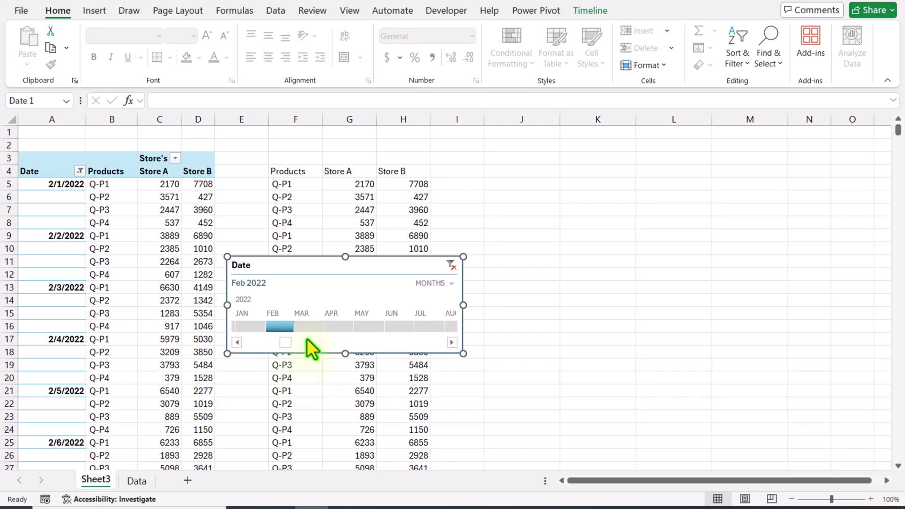
# Insert a Box & Whisker chart from the F4 FILTER list via Recommended Charts > All Charts
pyautogui.click(290, 195)
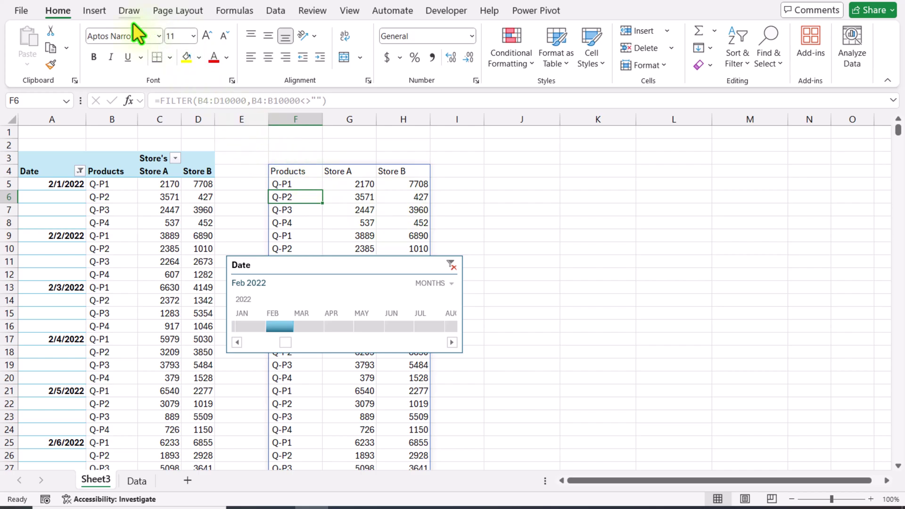
pyautogui.click(94, 10)
pyautogui.click(301, 59)
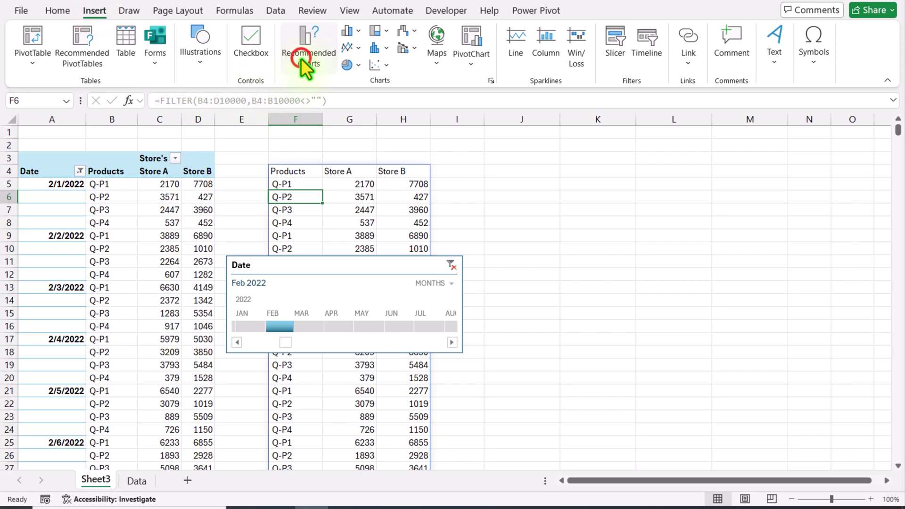
pyautogui.click(335, 66)
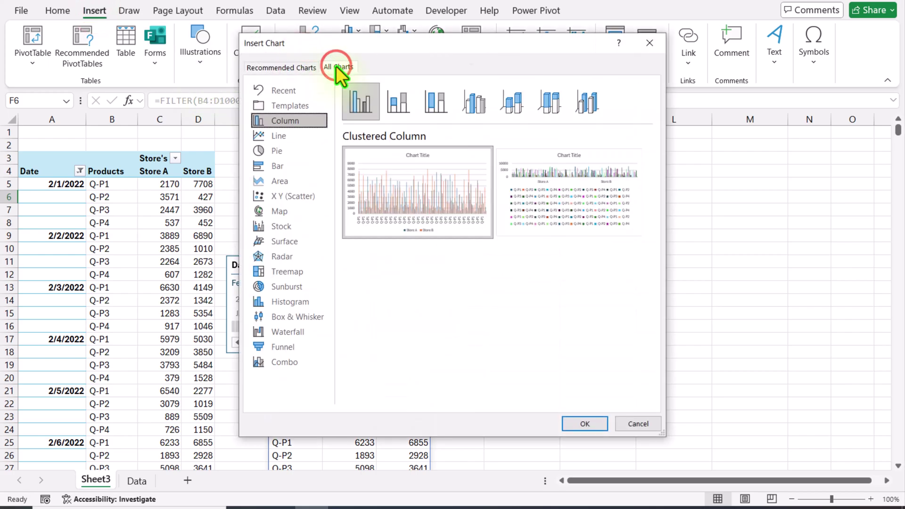
pyautogui.click(307, 314)
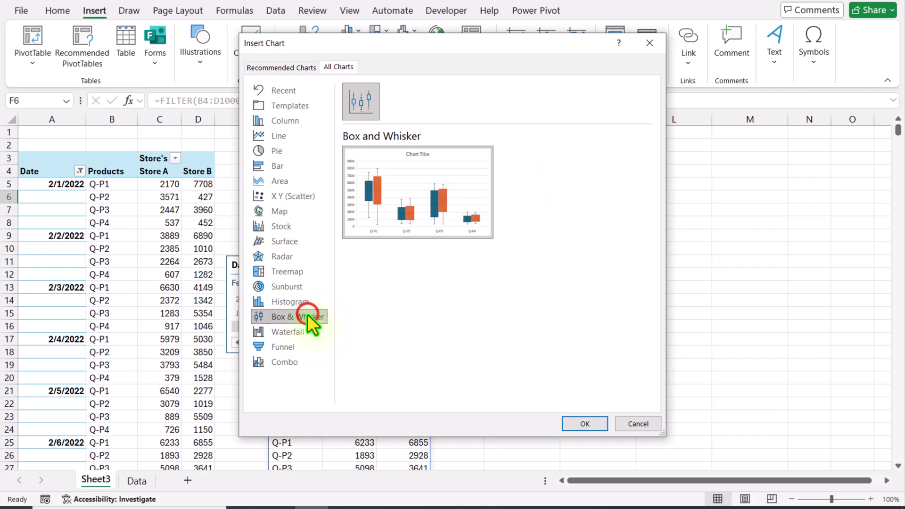
pyautogui.click(593, 422)
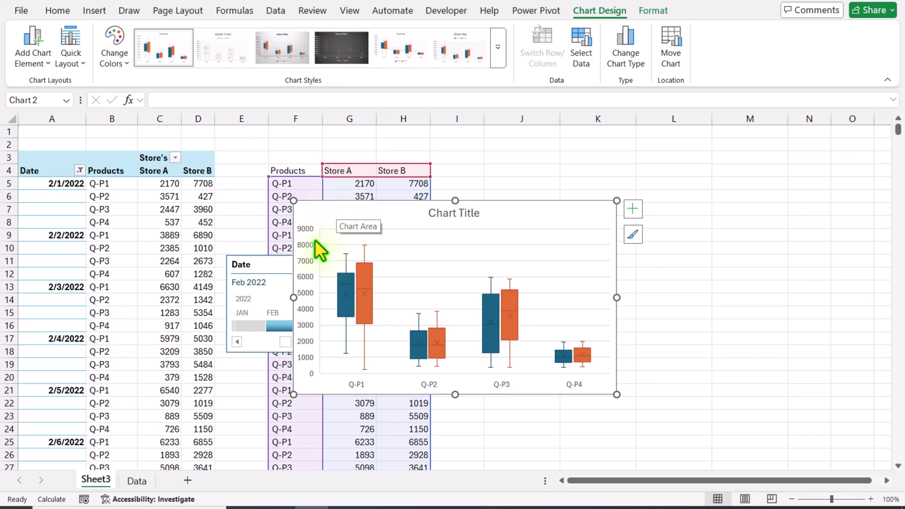
# Cut the chart and Date timeline, and add a new sheet named 'Dashboard'
pyautogui.click(278, 261)
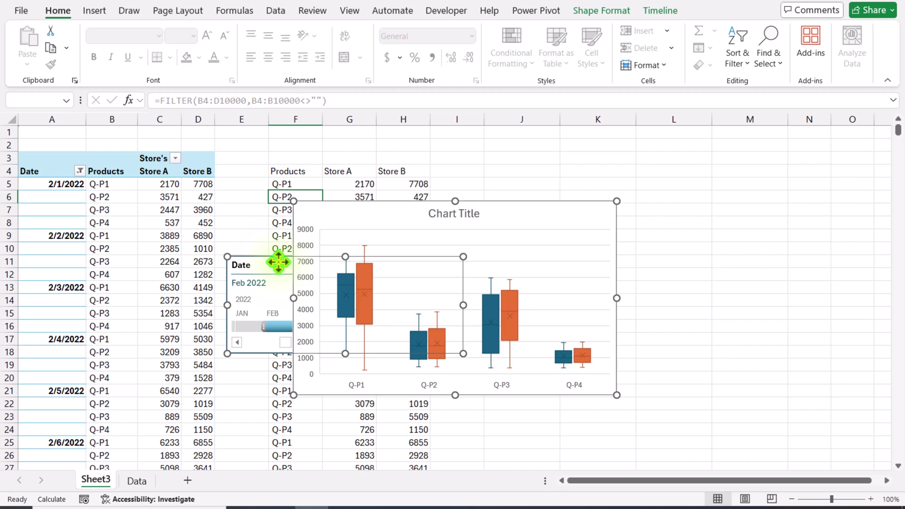
pyautogui.press('Delete')
pyautogui.click(185, 481)
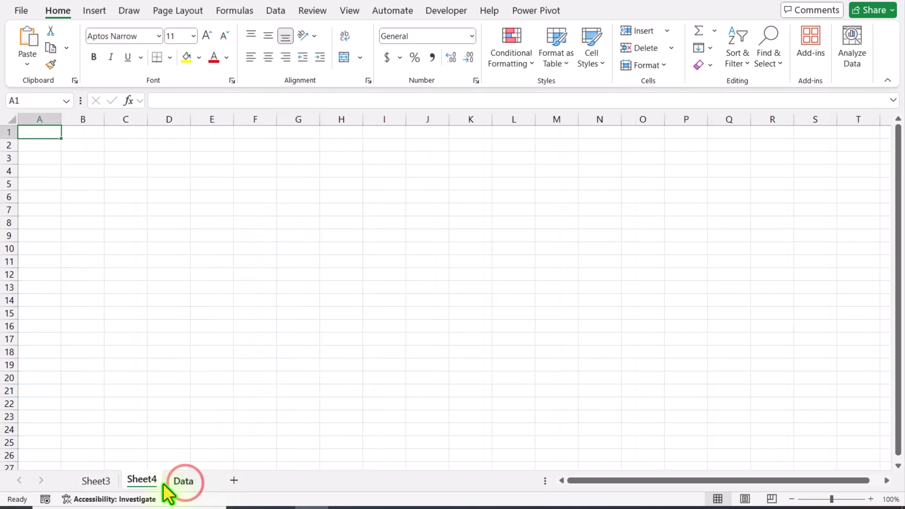
pyautogui.rightClick(148, 480)
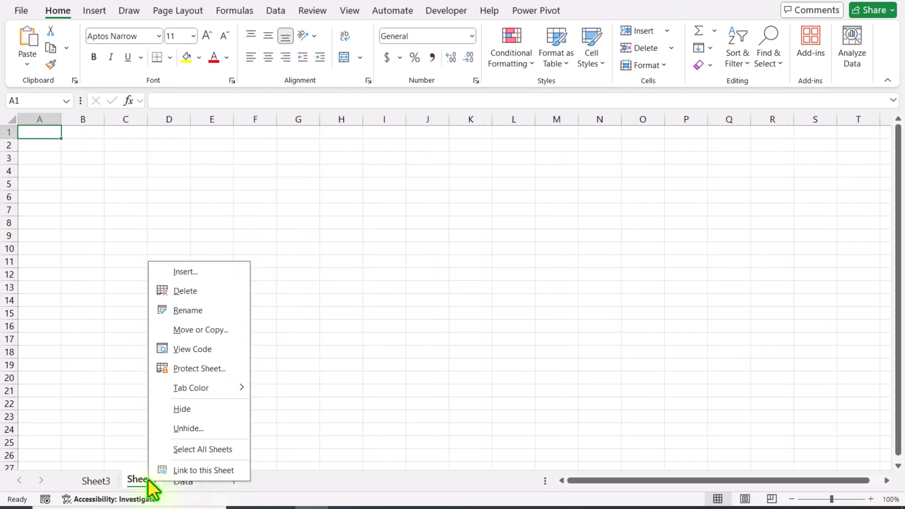
pyautogui.click(181, 314)
pyautogui.write('D')
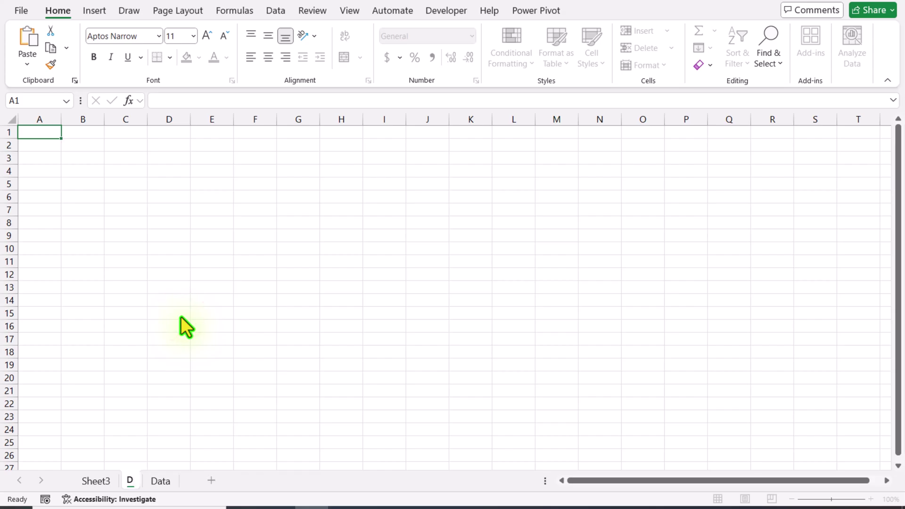
pyautogui.write('ashboard')
pyautogui.press('Return')
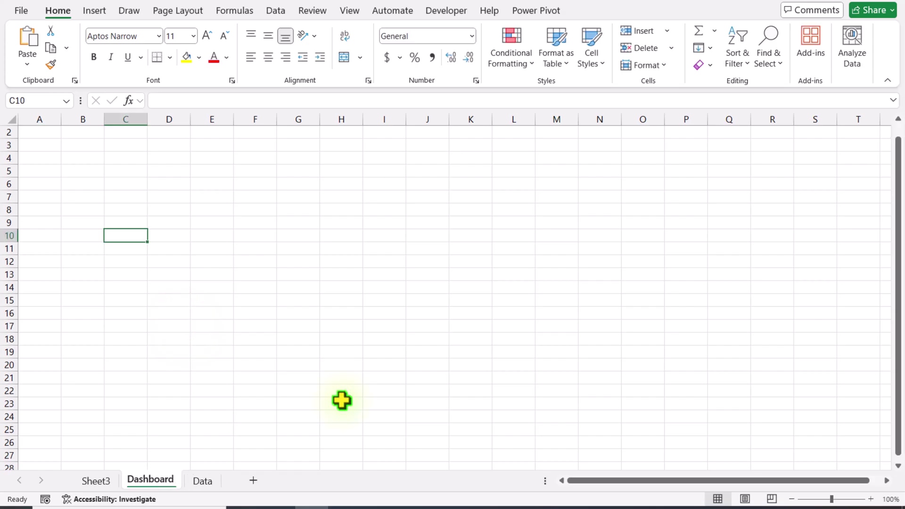
# Paste the chart and timeline into Dashboard and move the chart to the top-left
pyautogui.hotkey('ctrl', 'v')
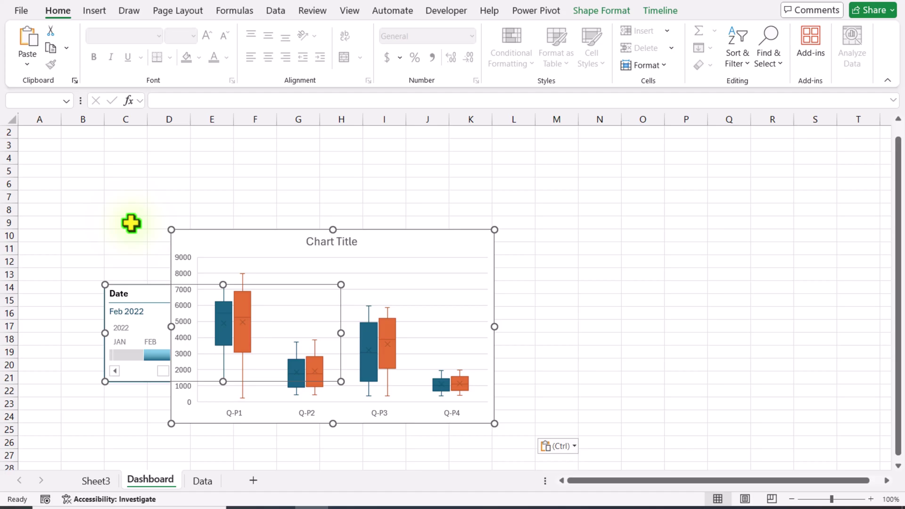
pyautogui.click(116, 257)
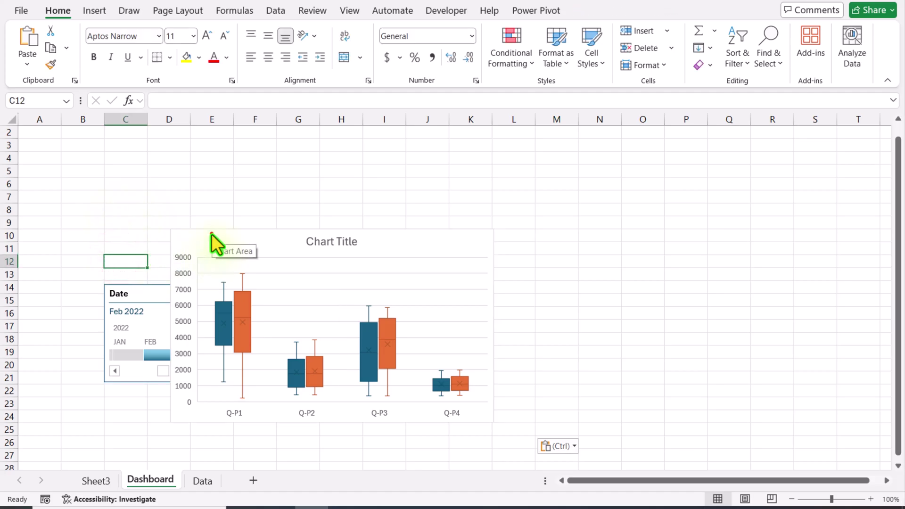
pyautogui.moveTo(211, 233); pyautogui.dragTo(101, 157)
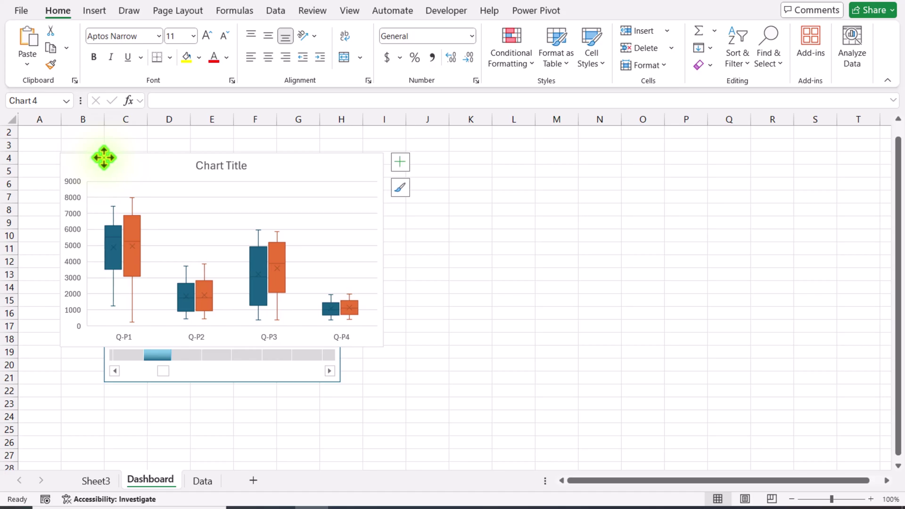
# Widen the chart to column K and move the Date timeline to its right
pyautogui.moveTo(384, 251); pyautogui.dragTo(491, 242)
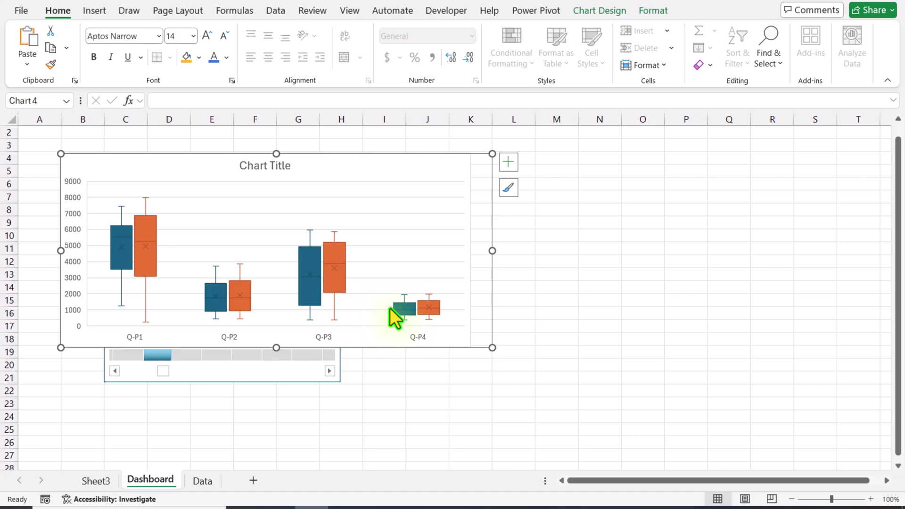
pyautogui.click(226, 426)
pyautogui.moveTo(245, 382); pyautogui.dragTo(638, 255)
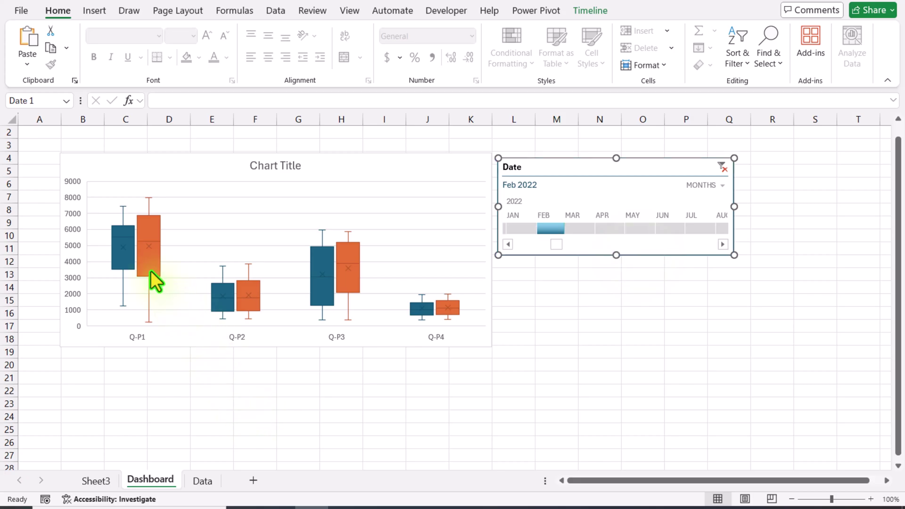
# Fill the Store A boxes blue with a thicker dark outline
pyautogui.click(122, 265)
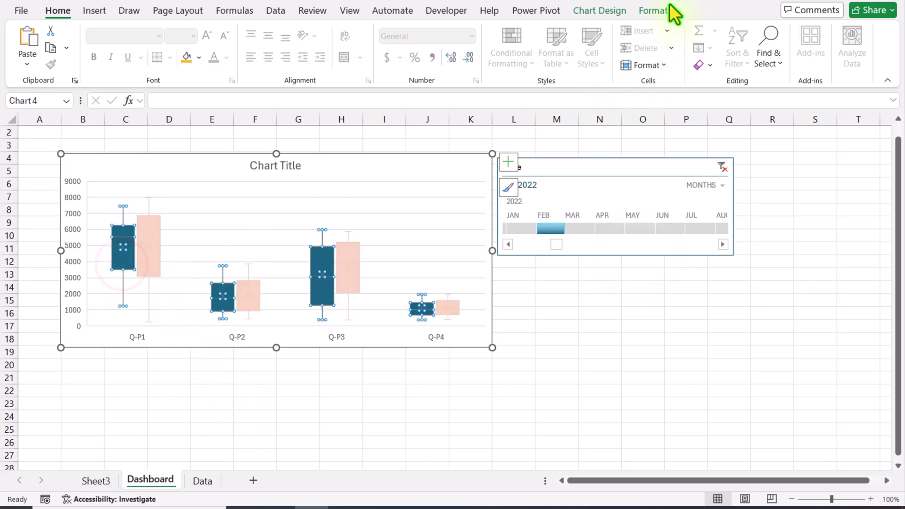
pyautogui.click(663, 7)
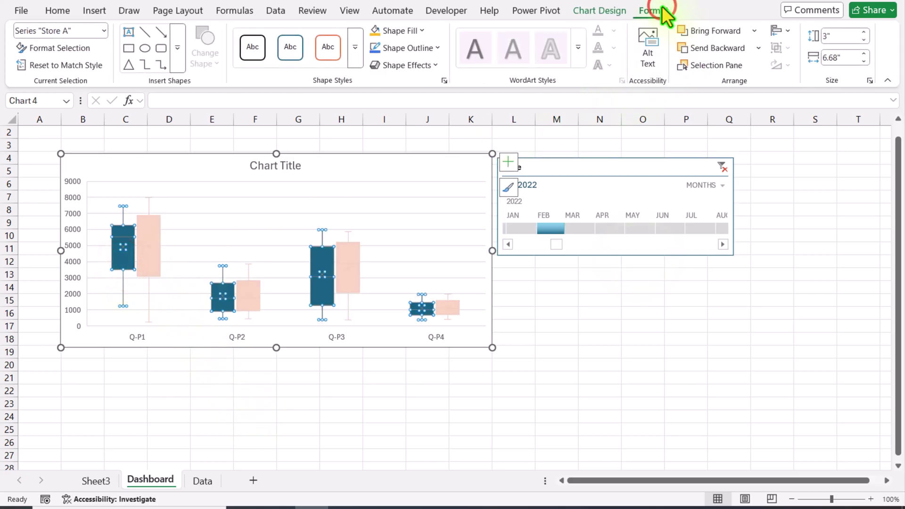
pyautogui.click(405, 34)
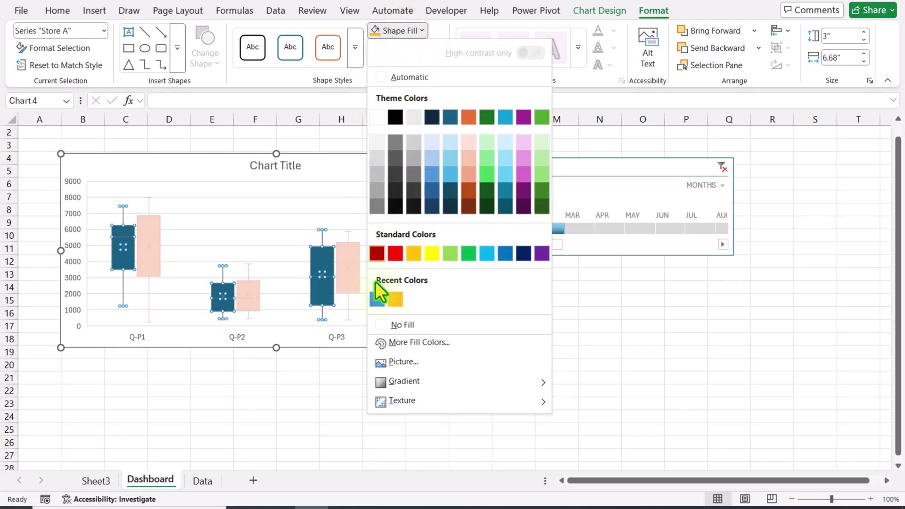
pyautogui.click(380, 299)
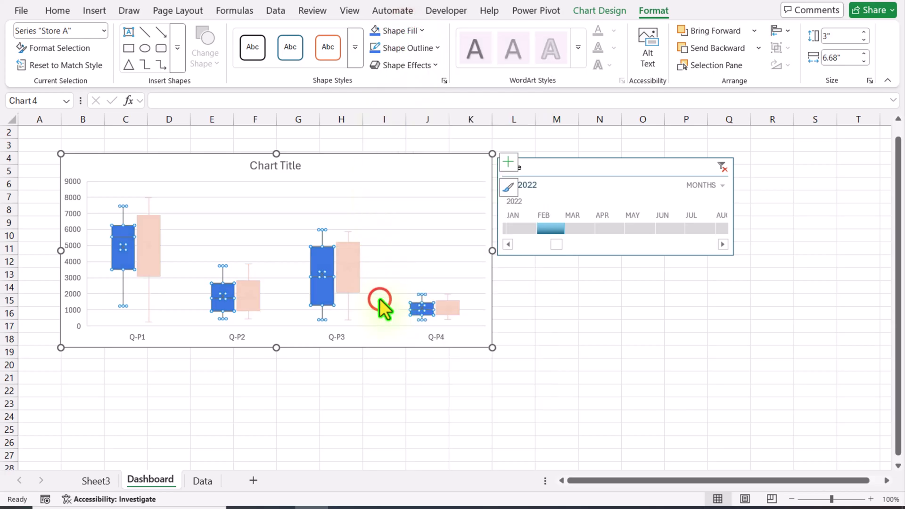
pyautogui.click(401, 49)
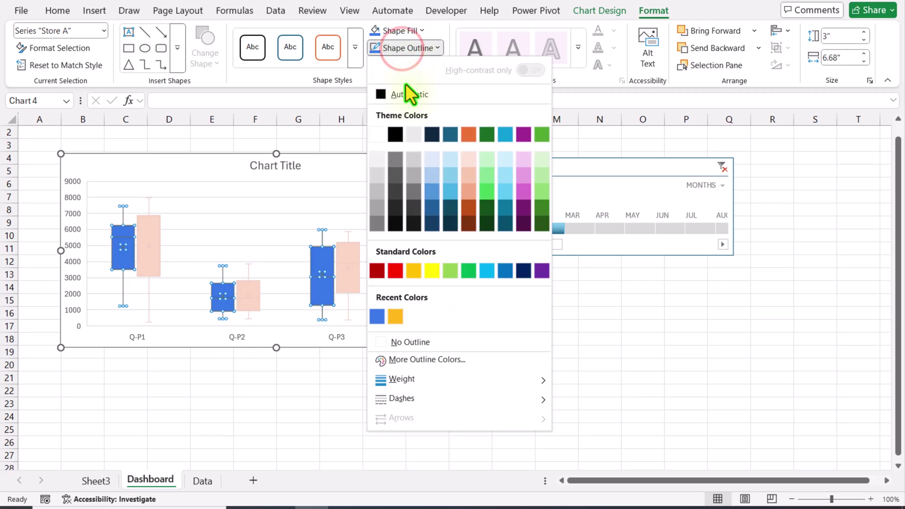
pyautogui.click(396, 135)
pyautogui.click(403, 47)
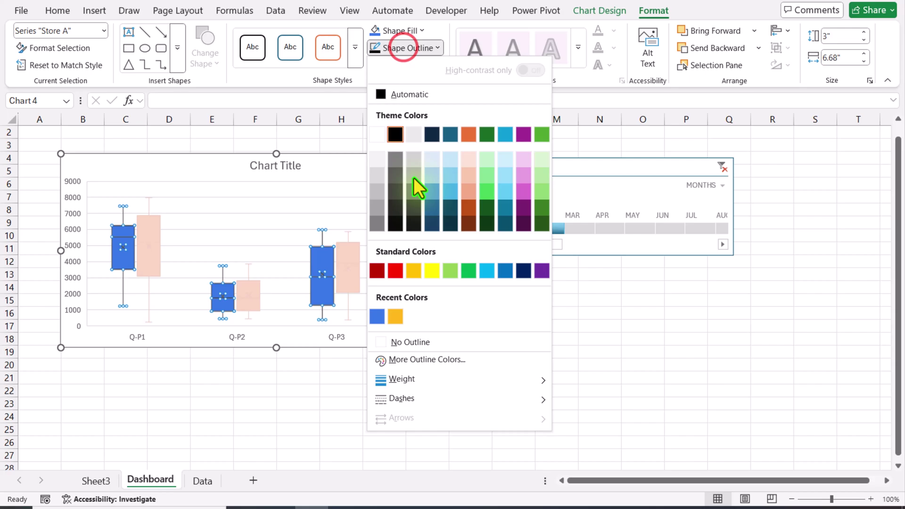
pyautogui.moveTo(450, 377)
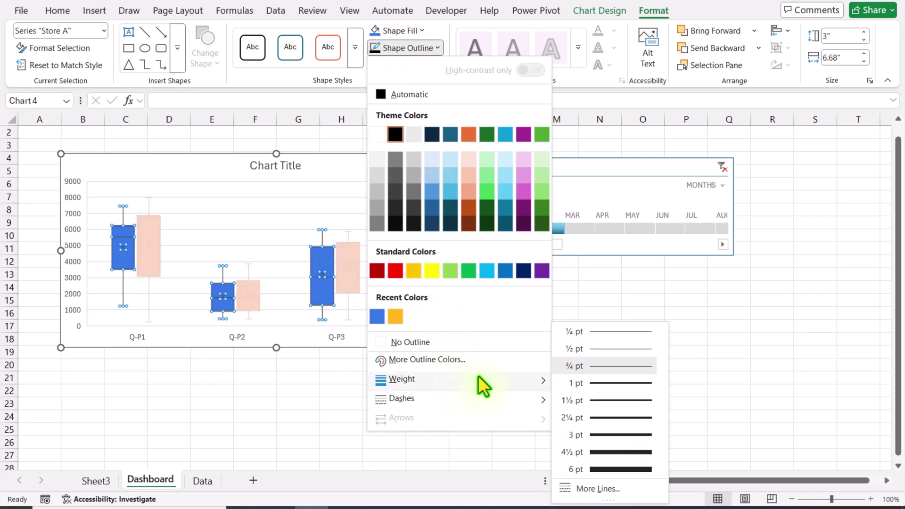
pyautogui.click(618, 383)
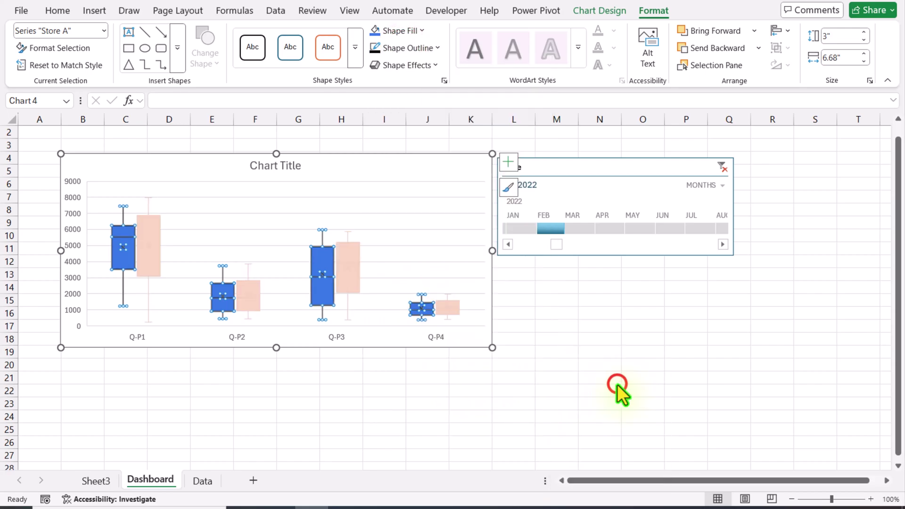
pyautogui.click(292, 364)
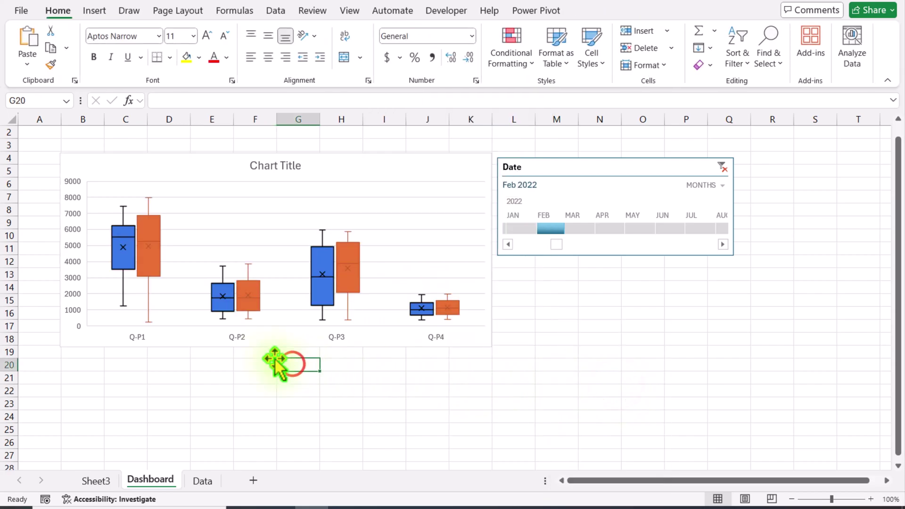
# Fill the Store B boxes gold with a 1 pt outline
pyautogui.click(152, 261)
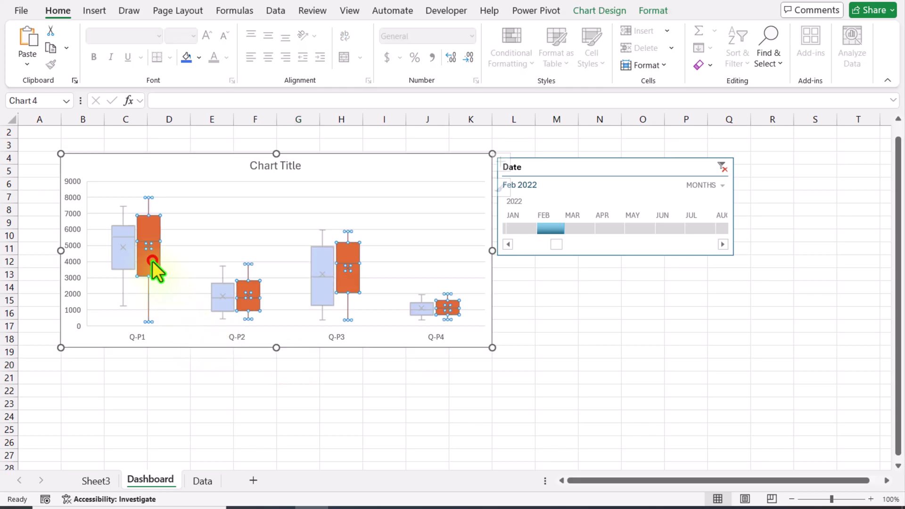
pyautogui.click(654, 10)
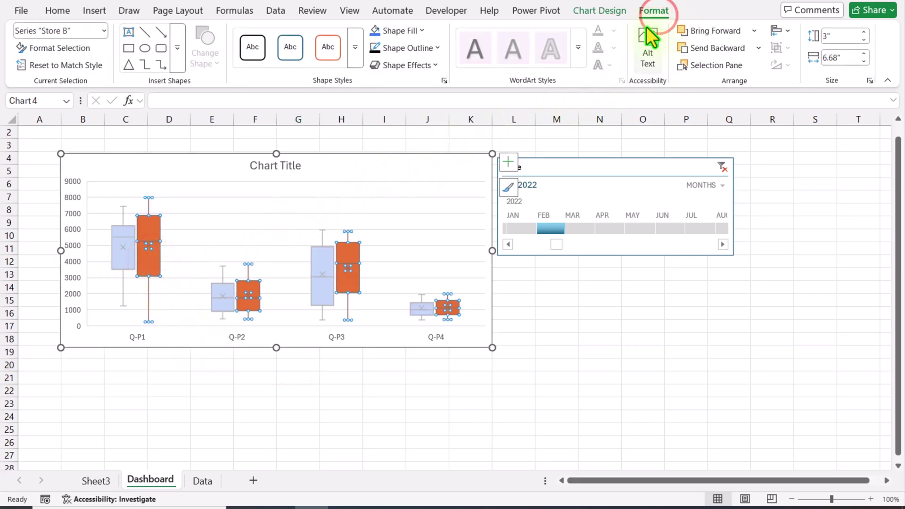
pyautogui.click(413, 31)
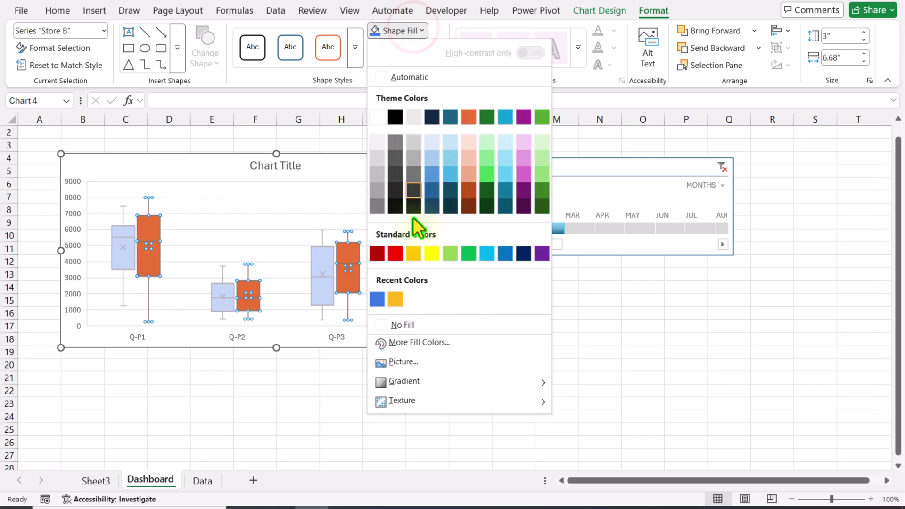
pyautogui.click(396, 299)
pyautogui.click(422, 49)
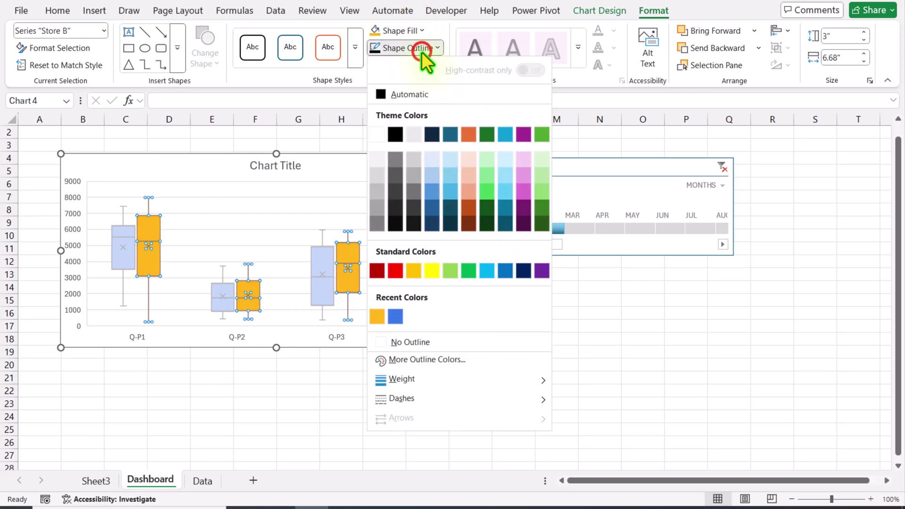
pyautogui.moveTo(476, 382)
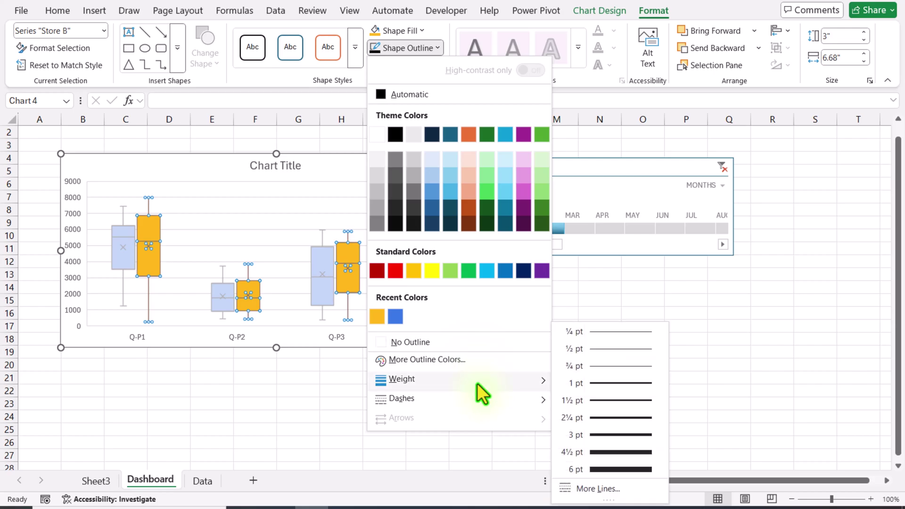
pyautogui.click(604, 384)
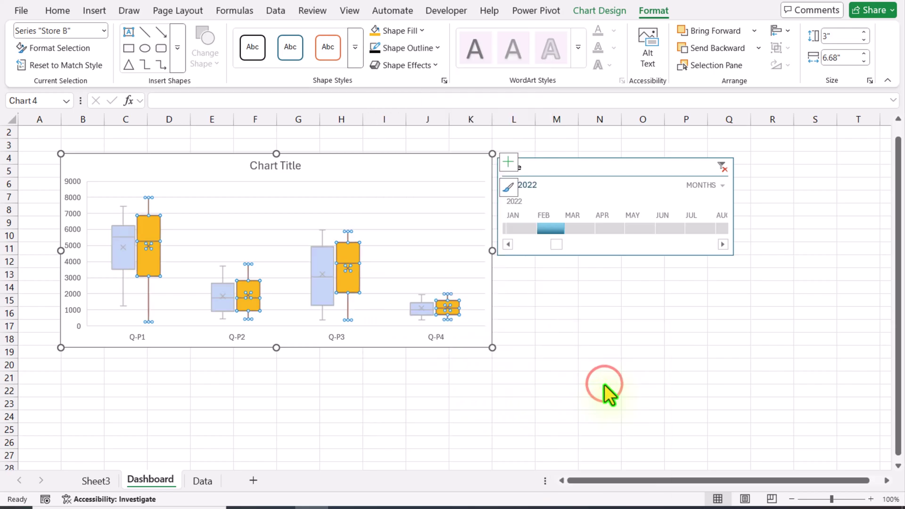
pyautogui.click(595, 351)
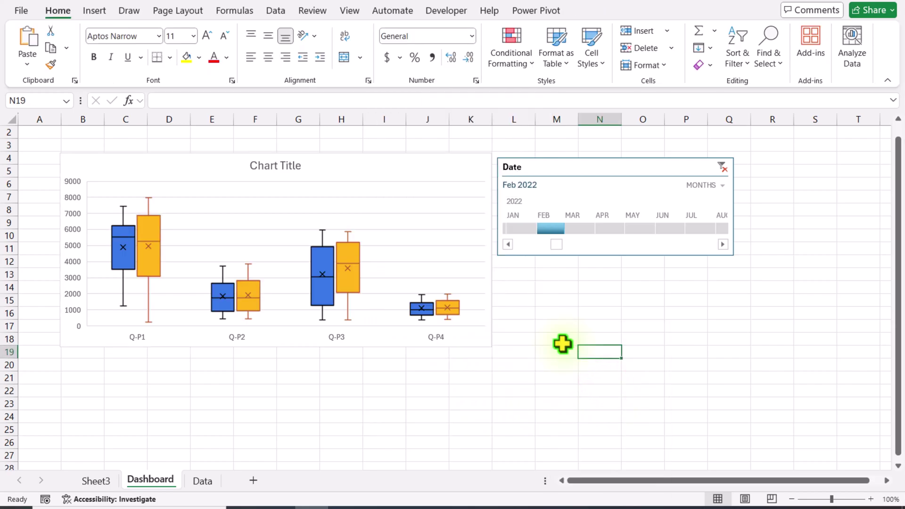
# Turn off the chart gridlines and turn on the Store A / Store B legend
pyautogui.click(476, 166)
pyautogui.click(507, 161)
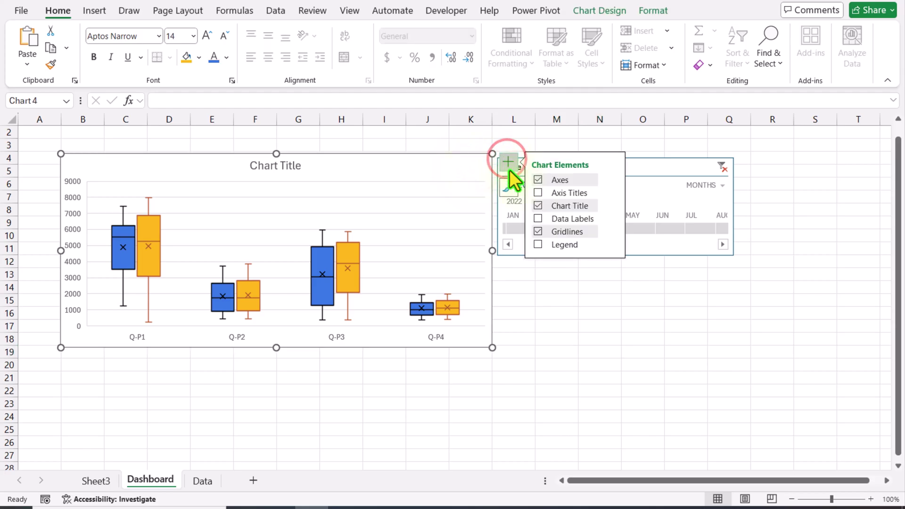
pyautogui.click(538, 232)
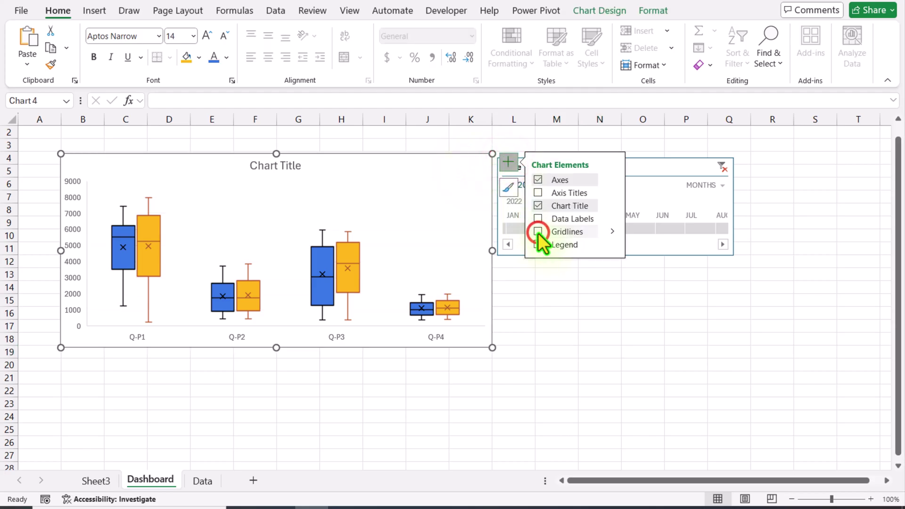
pyautogui.click(538, 245)
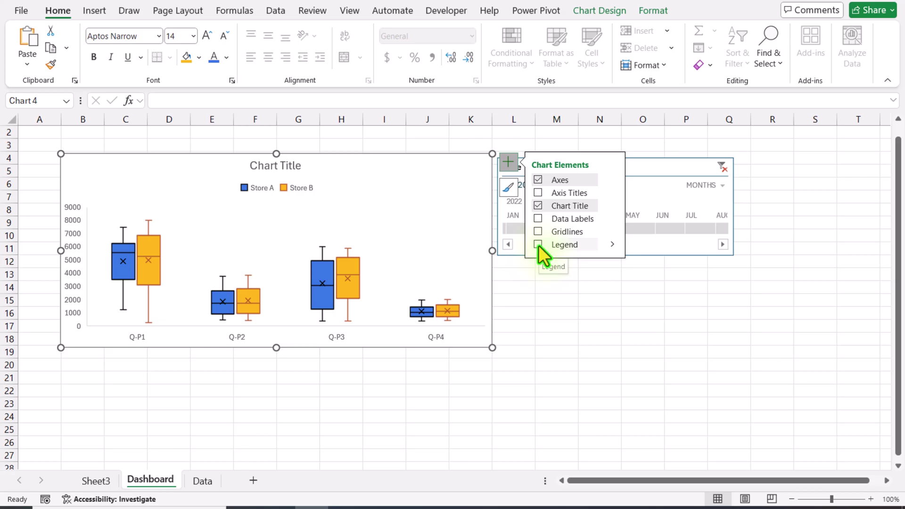
pyautogui.click(538, 245)
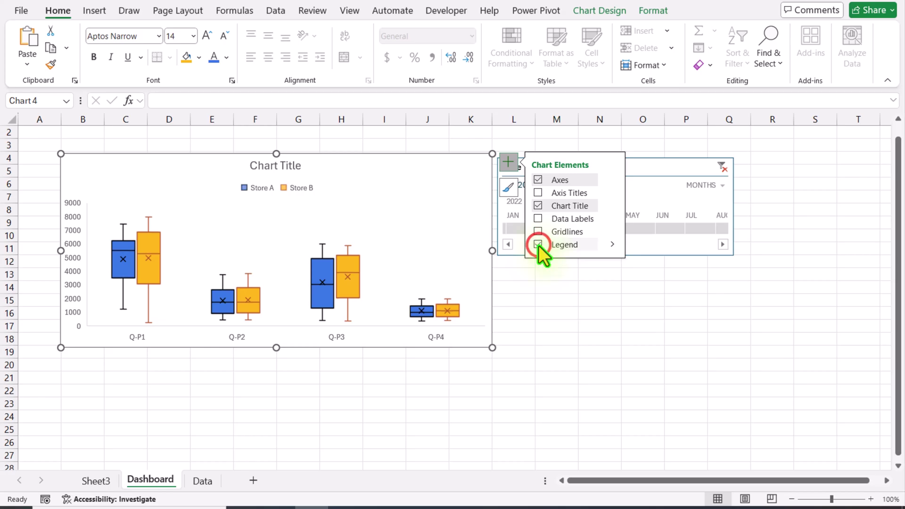
pyautogui.press('Escape')
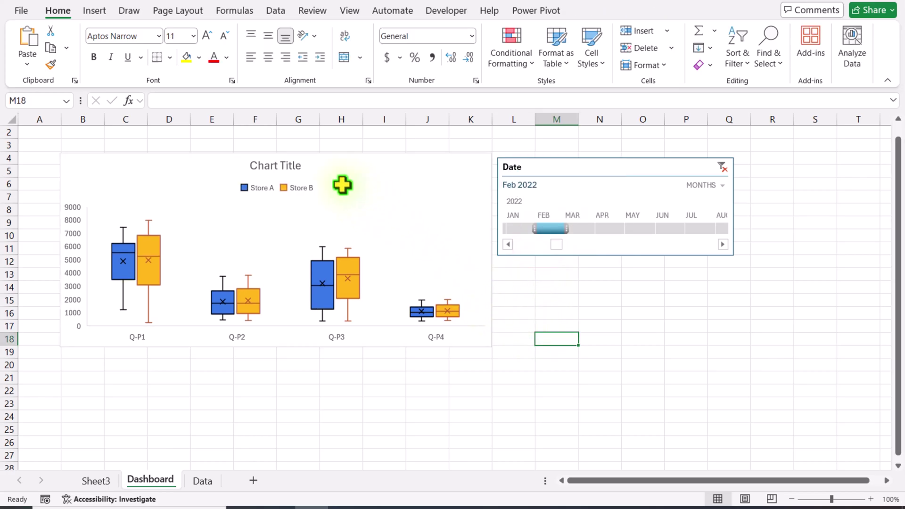
# Replace the chart title text with 'Dynamic Box & Whisker Chart'
pyautogui.click(266, 166)
pyautogui.tripleClick(264, 166)
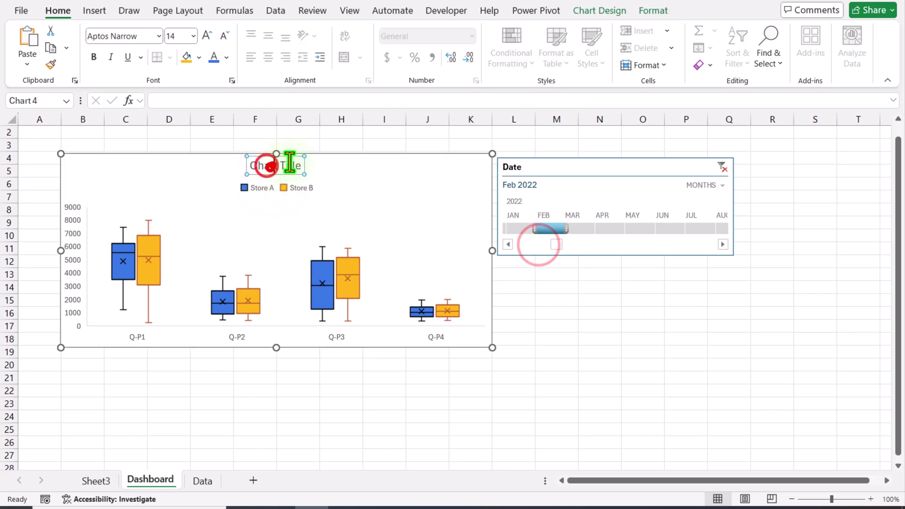
pyautogui.write('Dynamic Box & Whisker Chart')
pyautogui.click(323, 137)
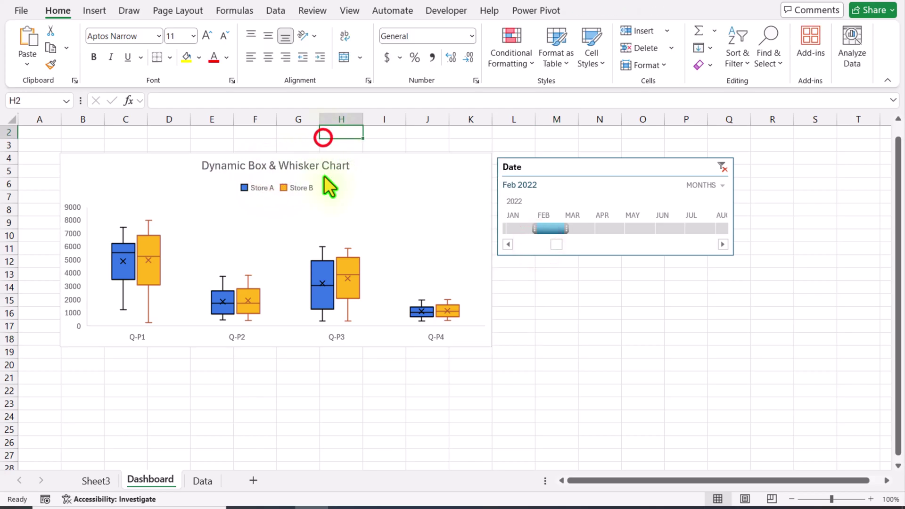
# Format the title as 32 pt bold italic black text
pyautogui.click(328, 163)
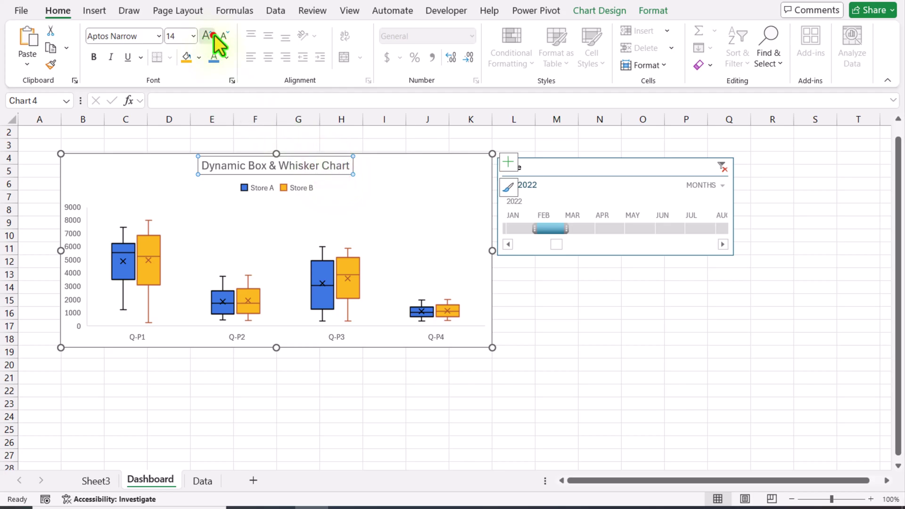
pyautogui.click(224, 34)
pyautogui.click(223, 34)
pyautogui.click(208, 36)
pyautogui.click(207, 36)
pyautogui.click(94, 56)
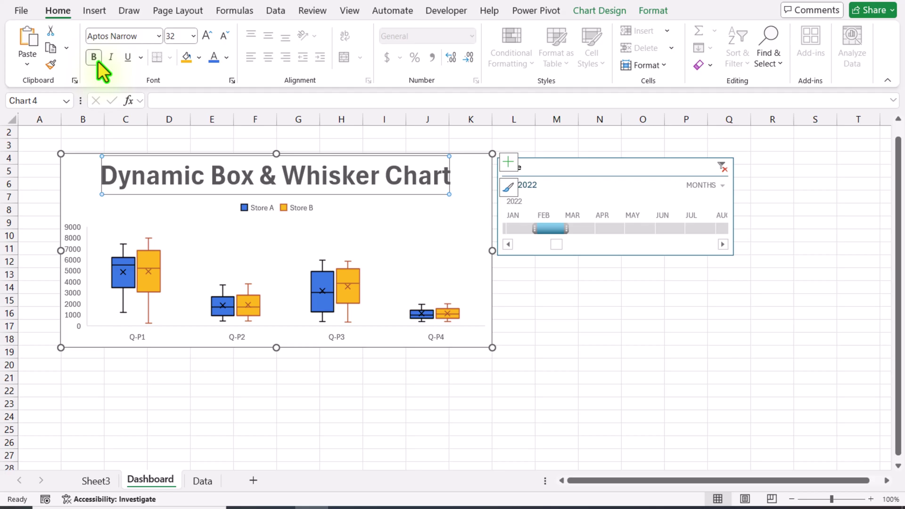
pyautogui.click(111, 57)
pyautogui.click(226, 58)
pyautogui.click(230, 143)
# Colour the words 'Box' and 'Whisker' in the title blue
pyautogui.doubleClick(231, 178)
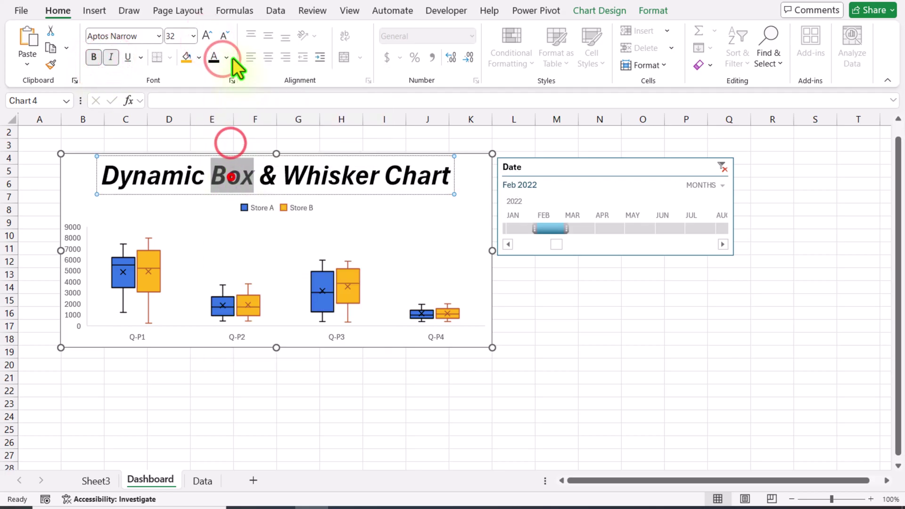
pyautogui.click(222, 60)
pyautogui.doubleClick(311, 176)
pyautogui.click(222, 60)
pyautogui.click(573, 339)
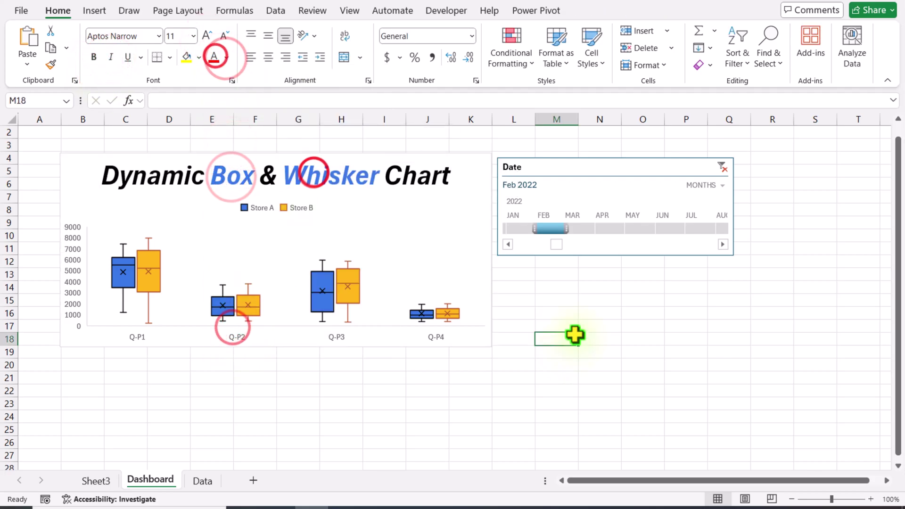
# Uncheck Gridlines on the View tab to hide the Dashboard sheet gridlines
pyautogui.click(350, 11)
pyautogui.click(398, 47)
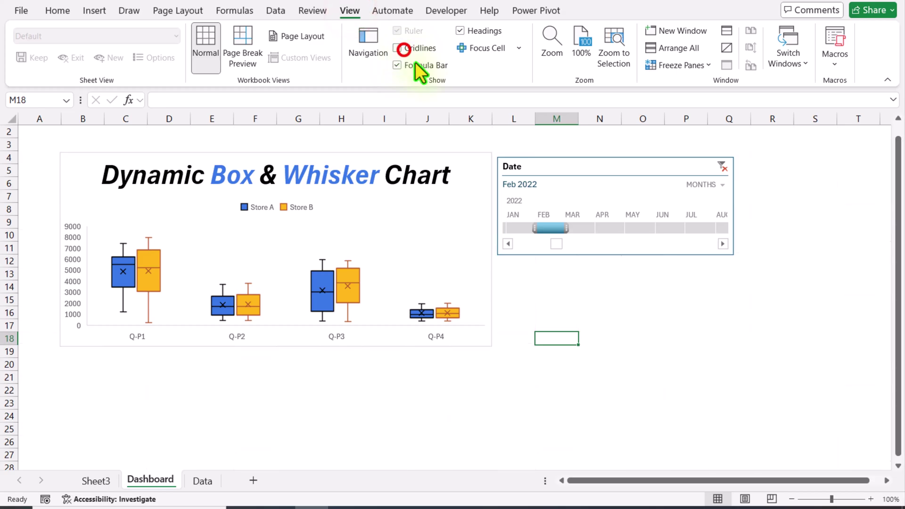
pyautogui.click(597, 304)
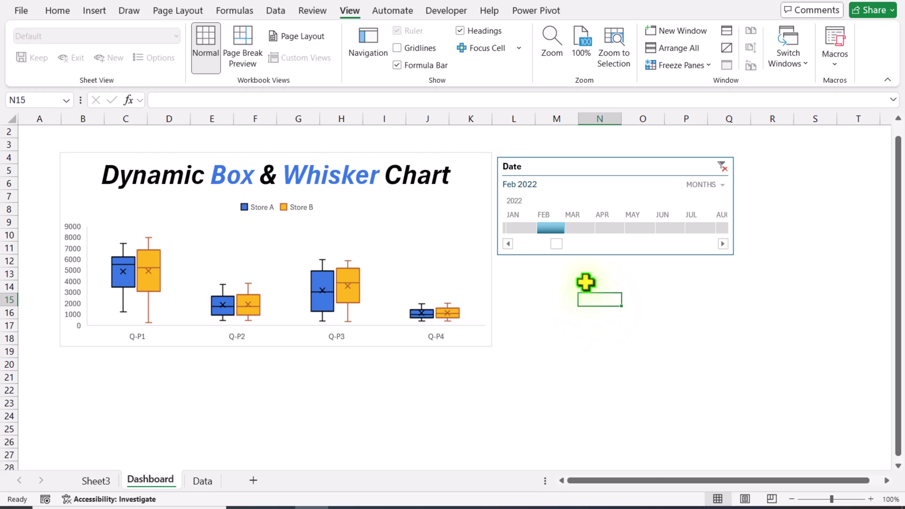
# Step the Date timeline through March and April to May 2022
pyautogui.click(578, 231)
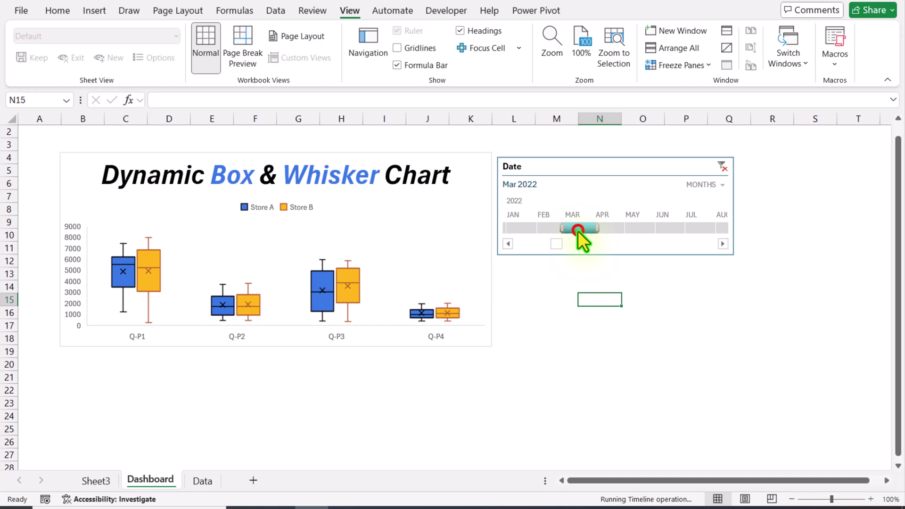
pyautogui.click(612, 226)
pyautogui.click(641, 227)
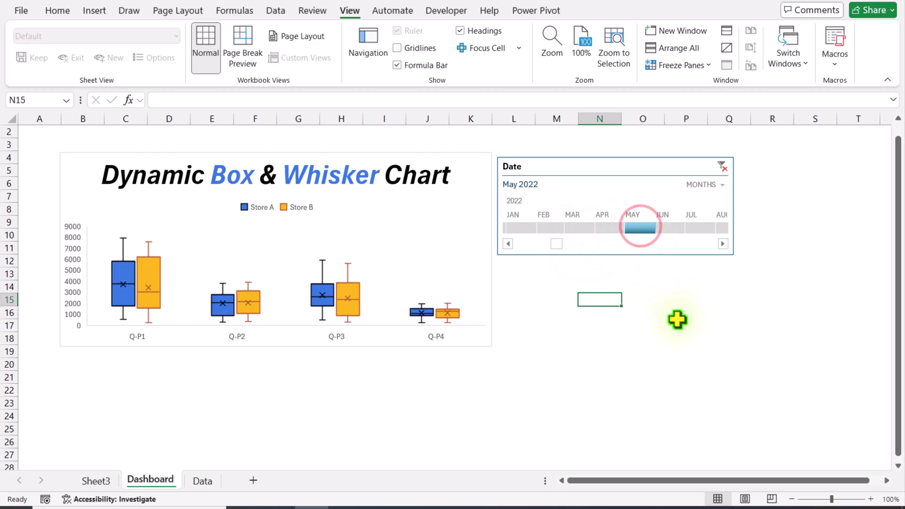
pyautogui.click(680, 330)
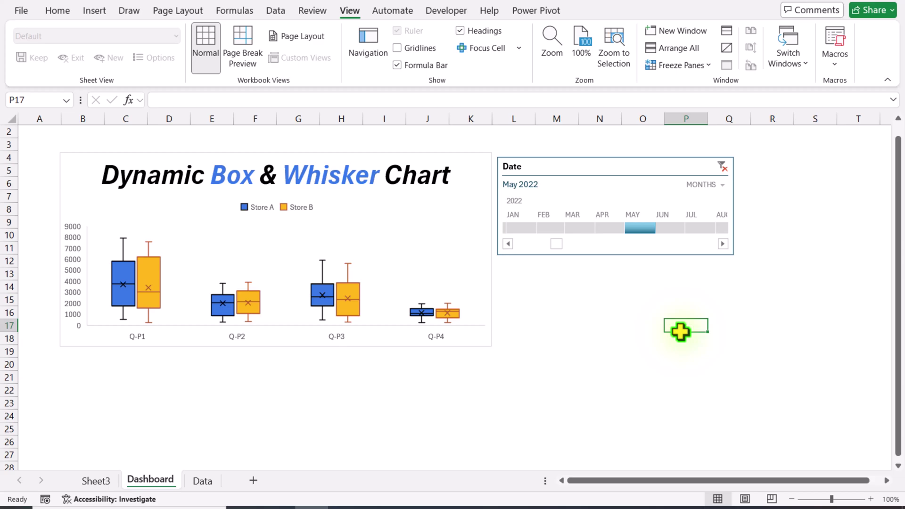